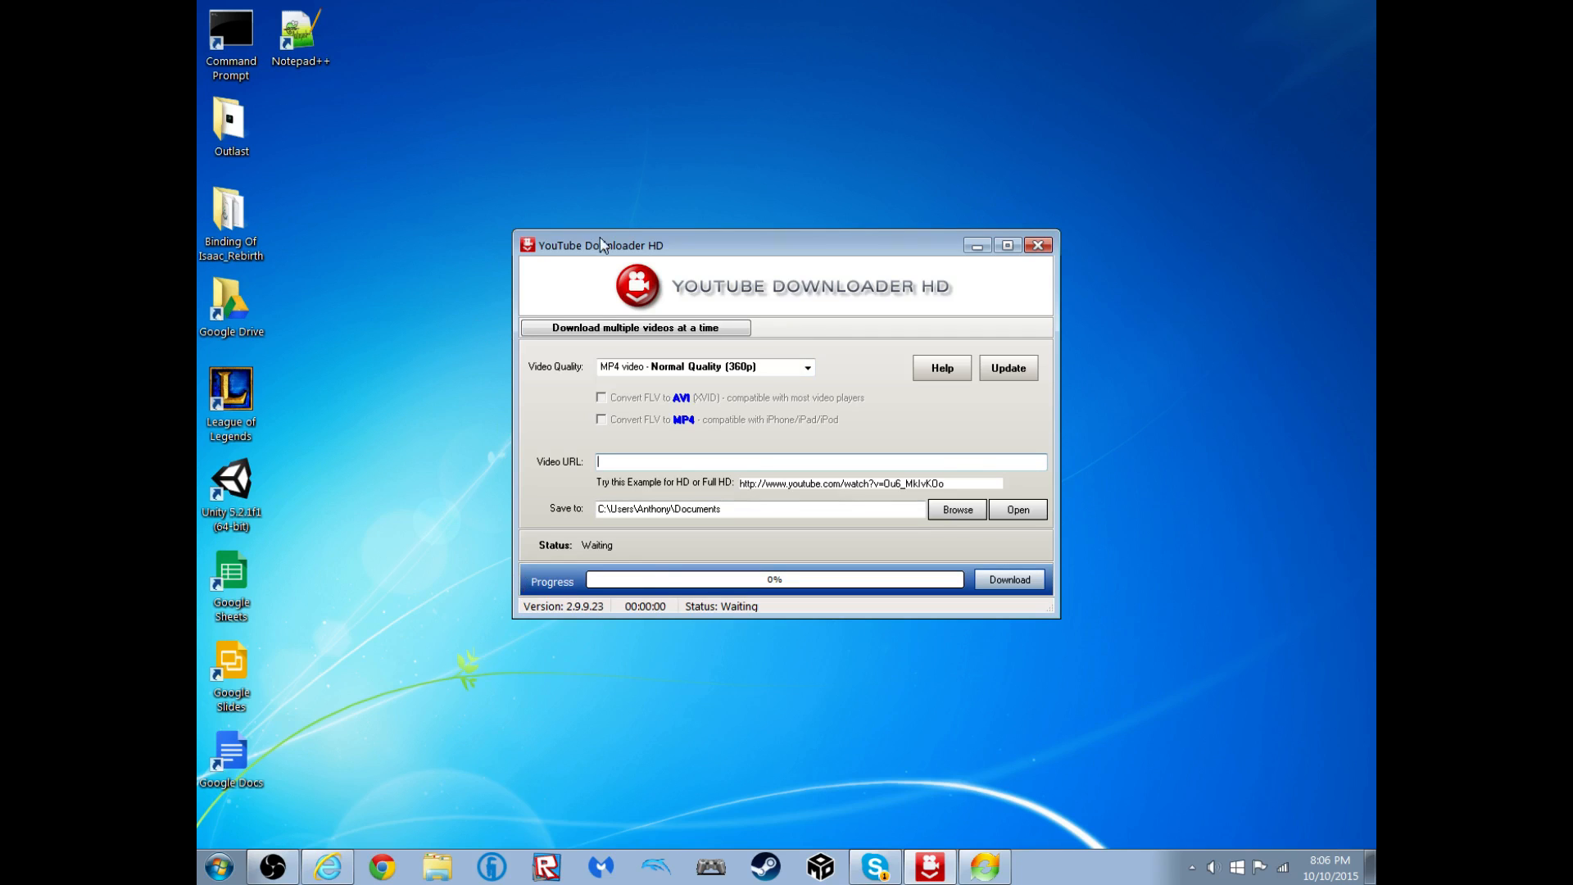
Step: Reposition the downloader window and examine the available video quality options
{"action": "left_click_drag", "start_coordinate": [608, 245], "coordinate": [682, 115]}
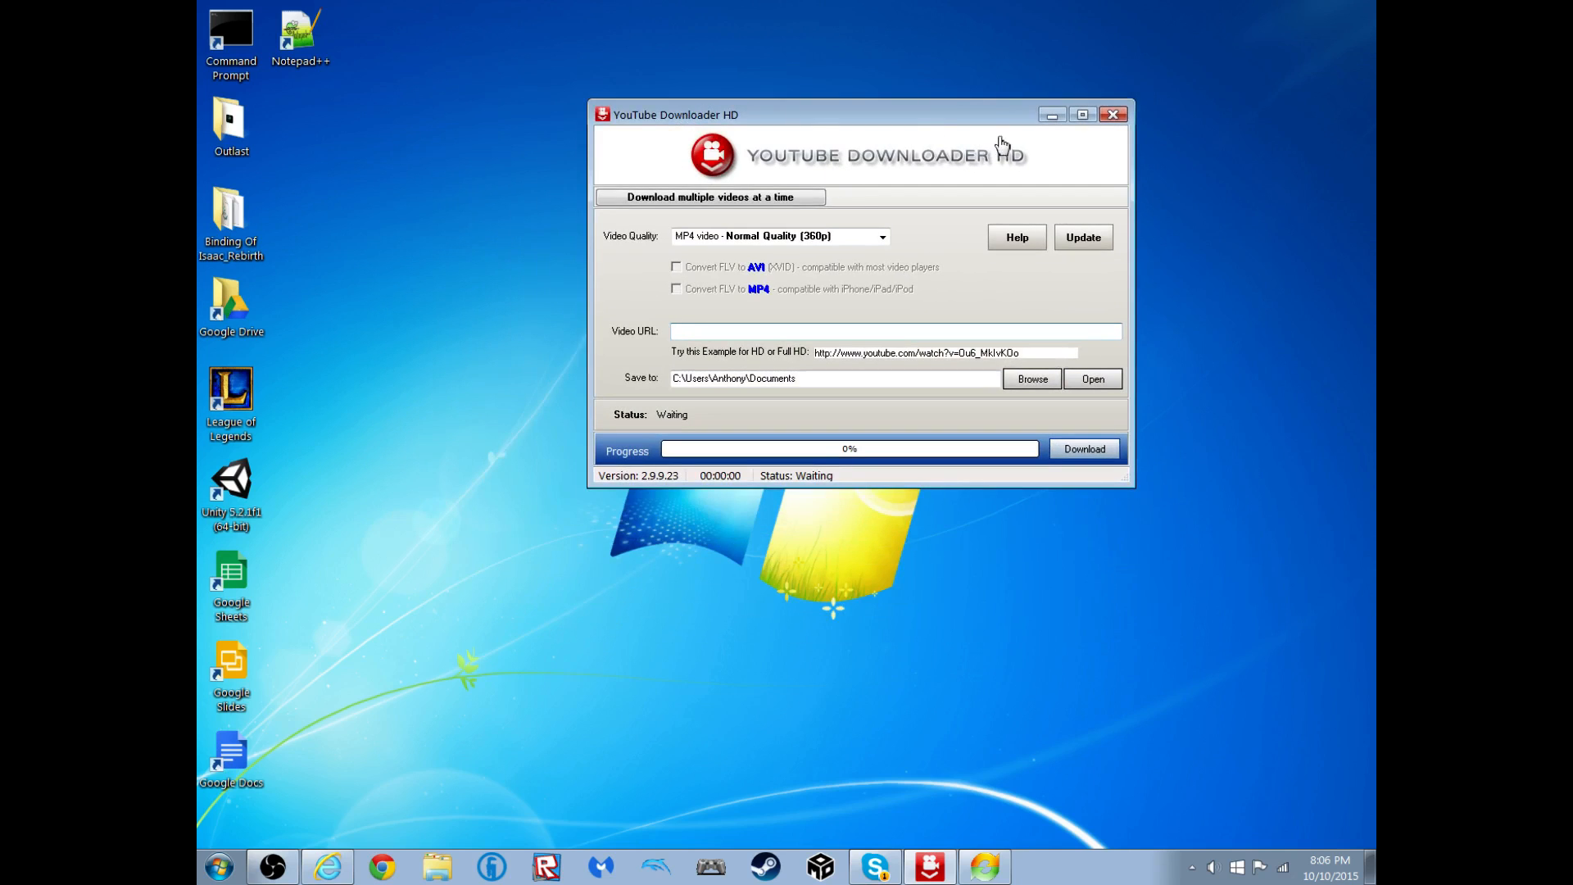
{"action": "left_click", "coordinate": [882, 236]}
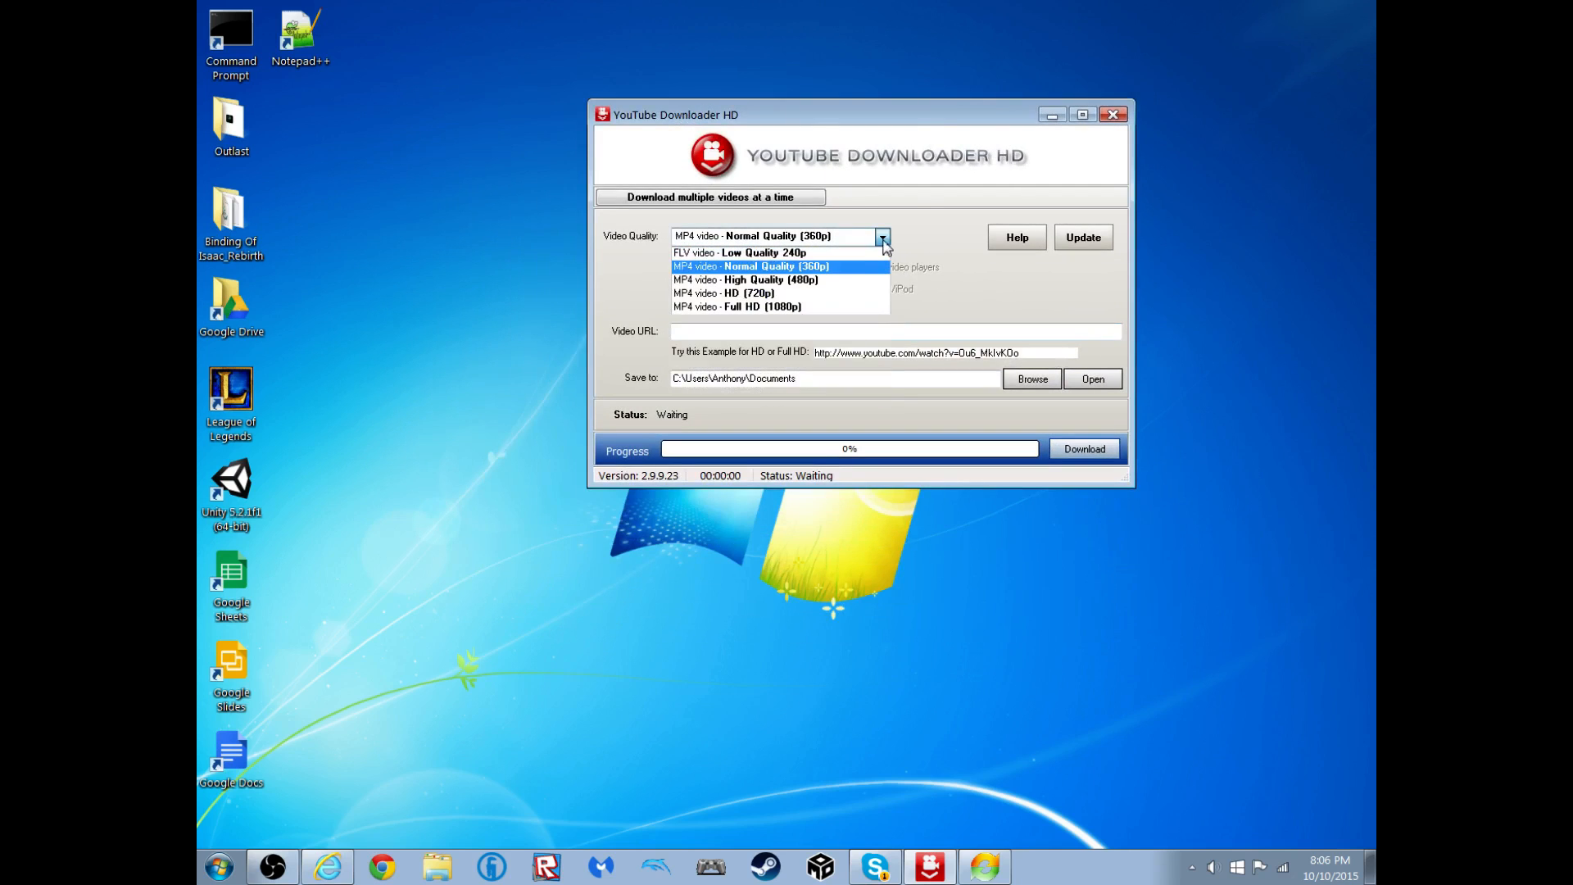
{"action": "left_click", "coordinate": [882, 236]}
{"action": "left_click", "coordinate": [882, 237]}
{"action": "left_click", "coordinate": [882, 237]}
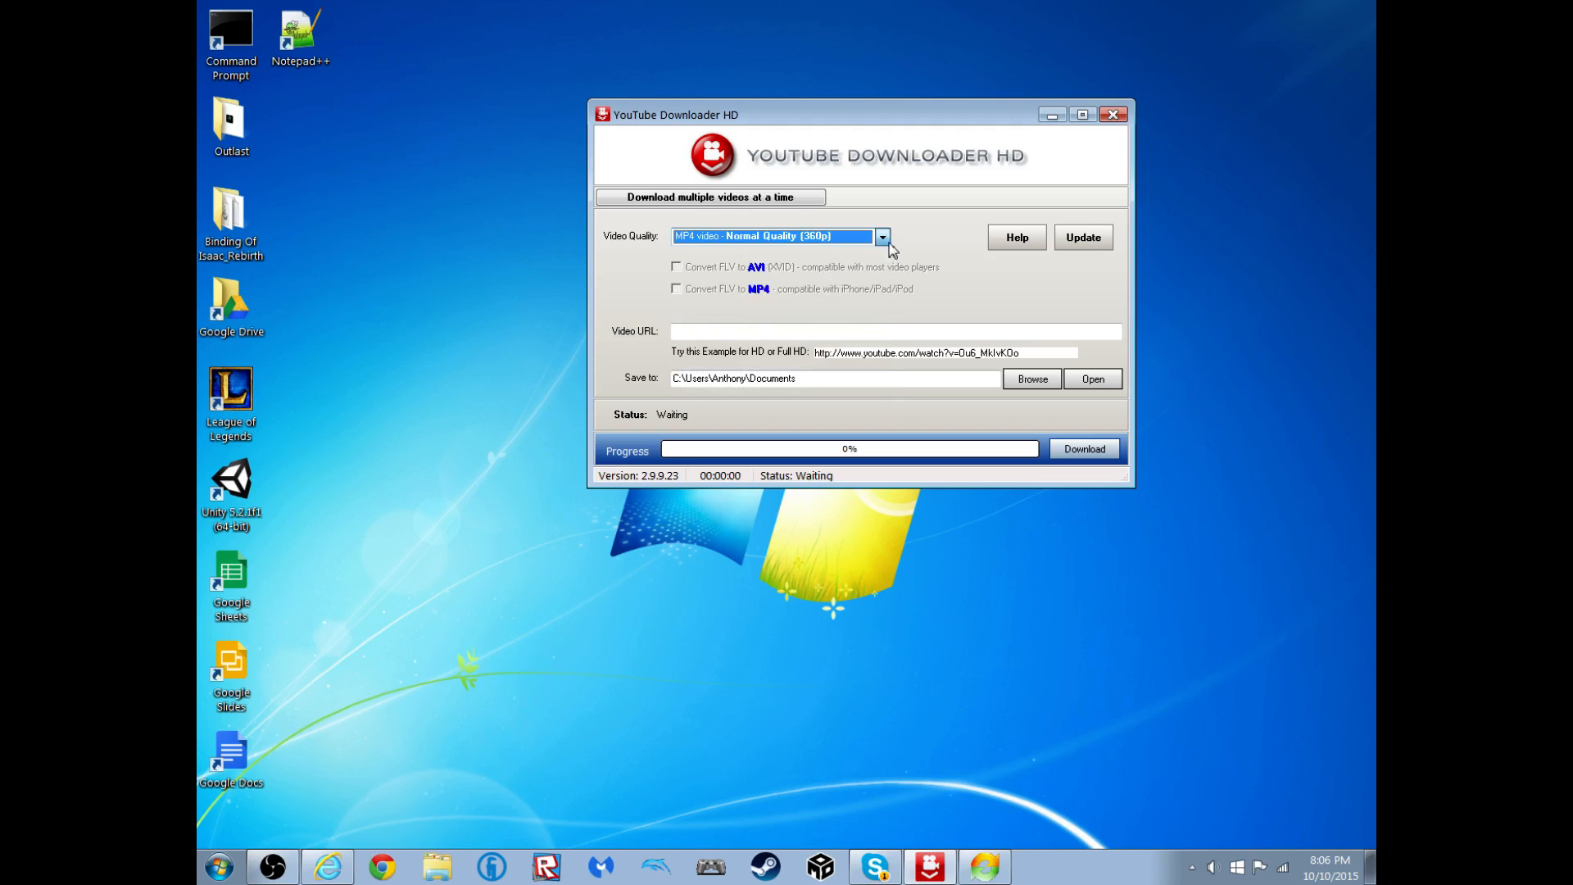
Step: Switch to Internet Explorer and check which playback qualities the open SpongeBob trap remix video offers
{"action": "left_click", "coordinate": [327, 868]}
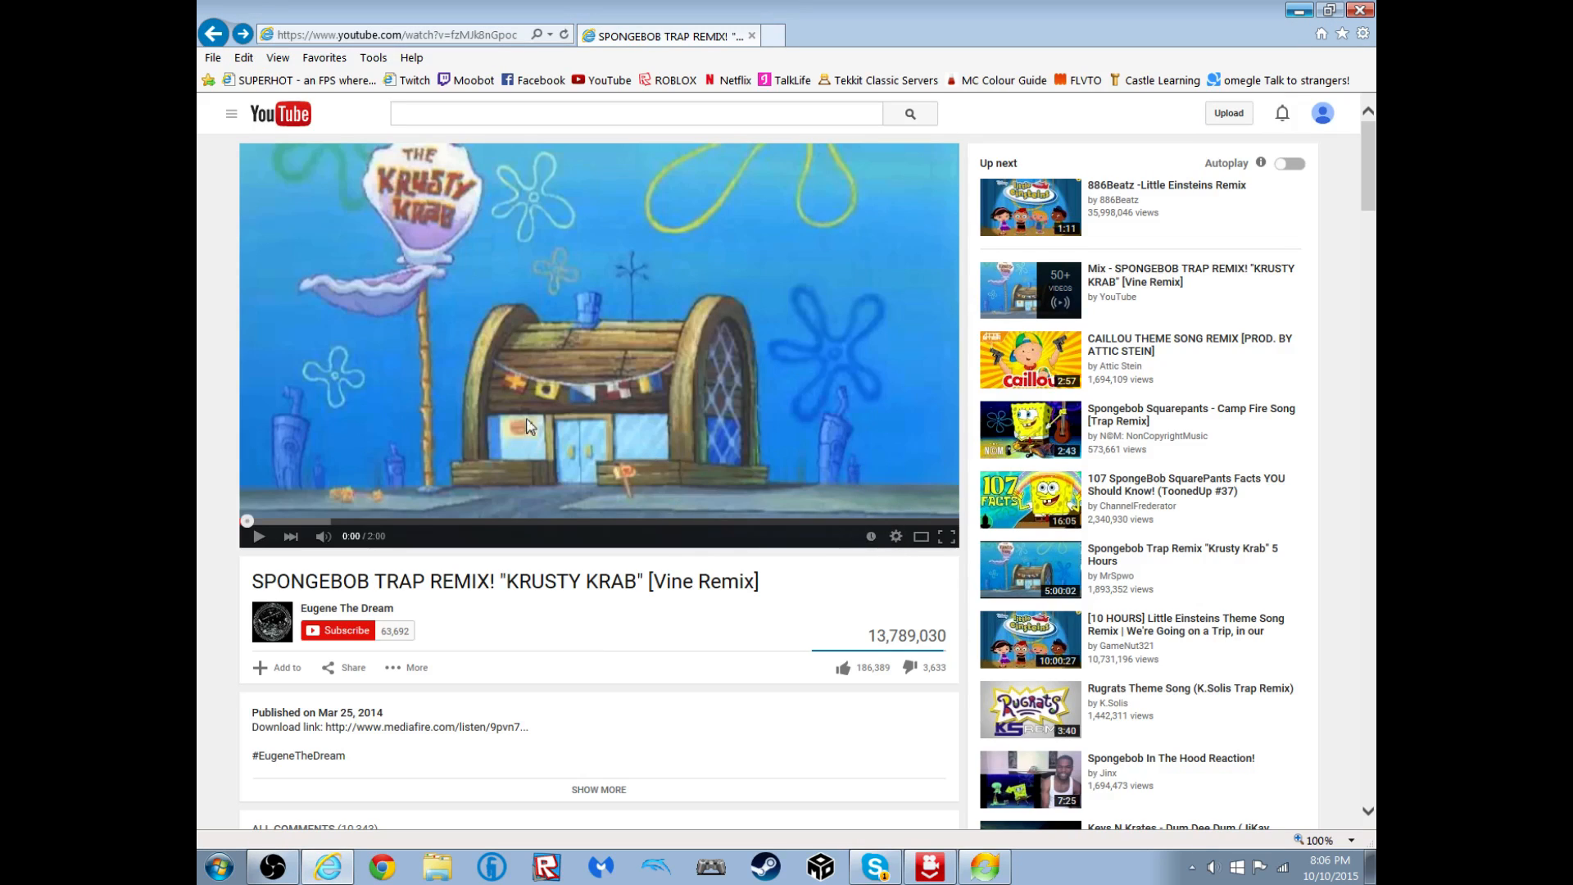
{"action": "left_click", "coordinate": [896, 539]}
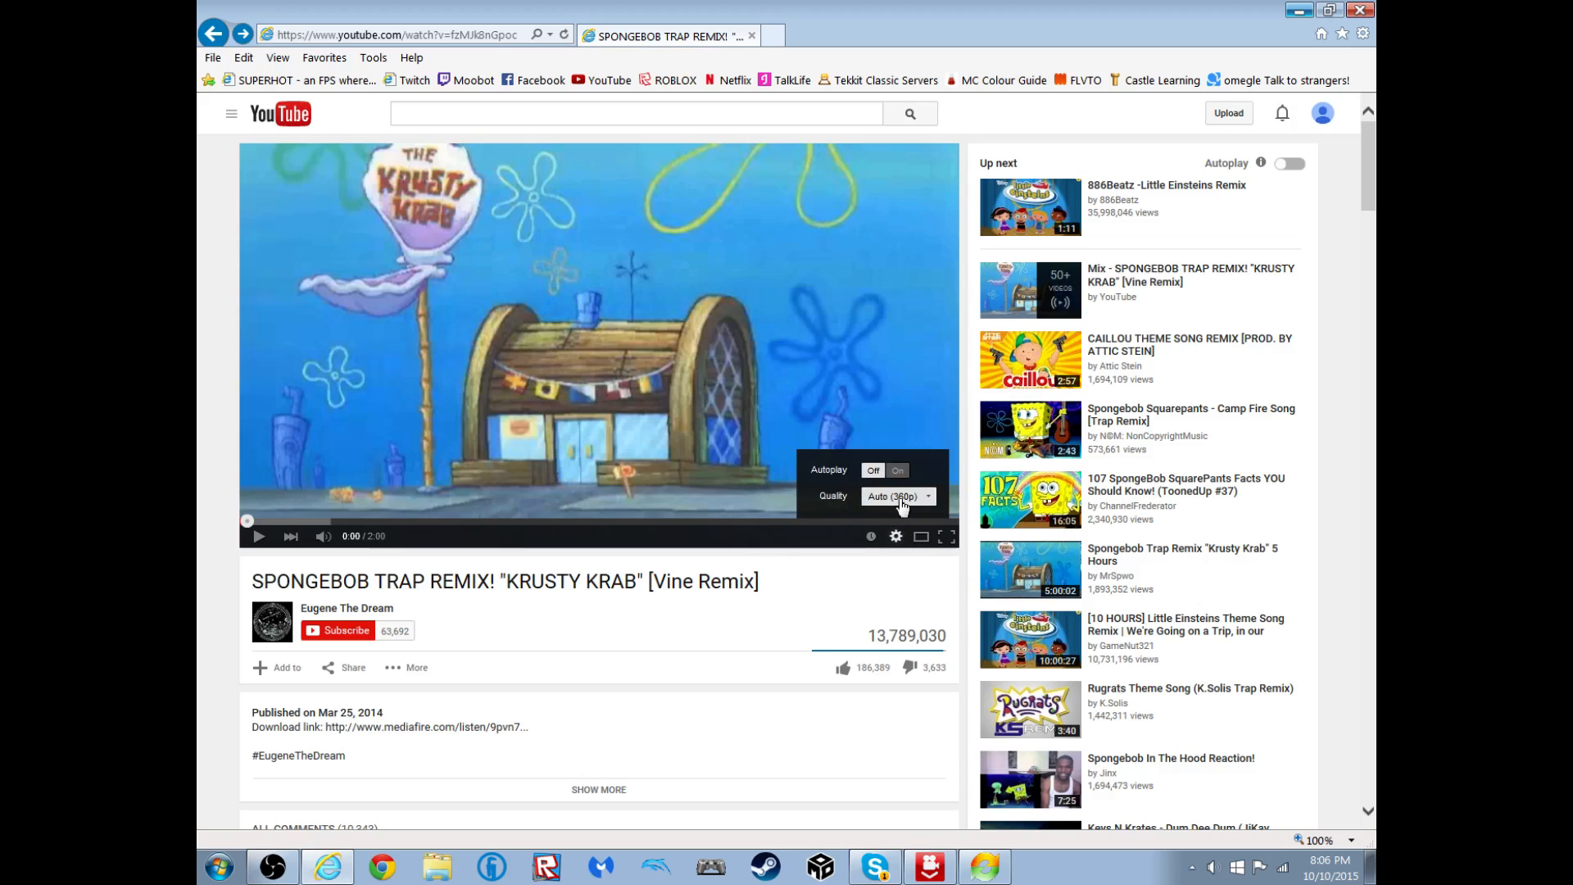
{"action": "left_click", "coordinate": [898, 496]}
{"action": "left_click", "coordinate": [901, 498]}
{"action": "left_click", "coordinate": [901, 498]}
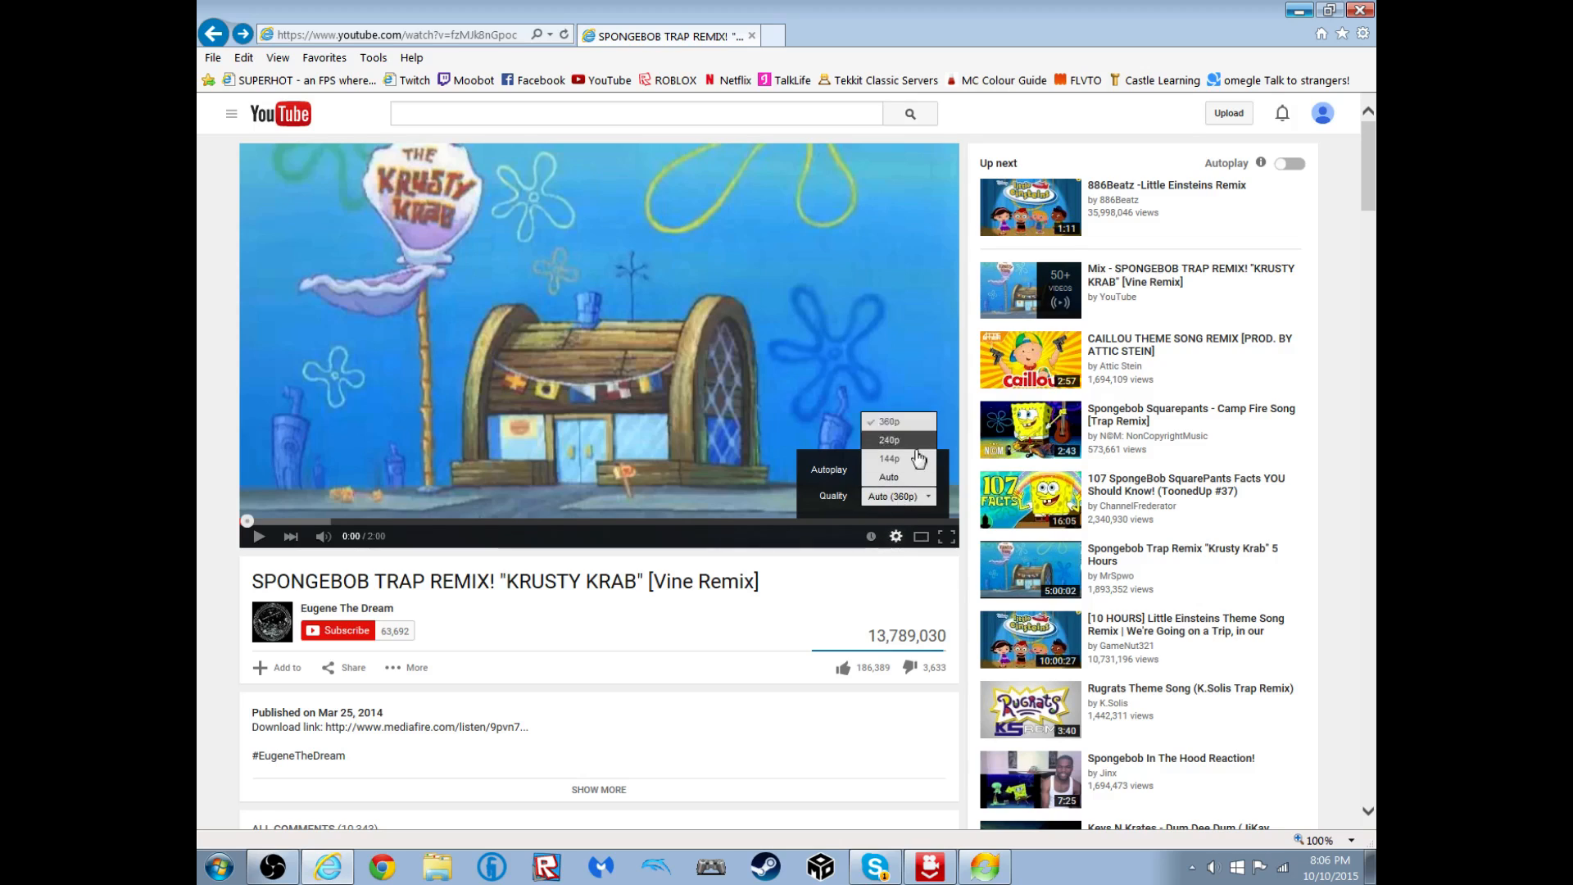
{"action": "left_click", "coordinate": [896, 536]}
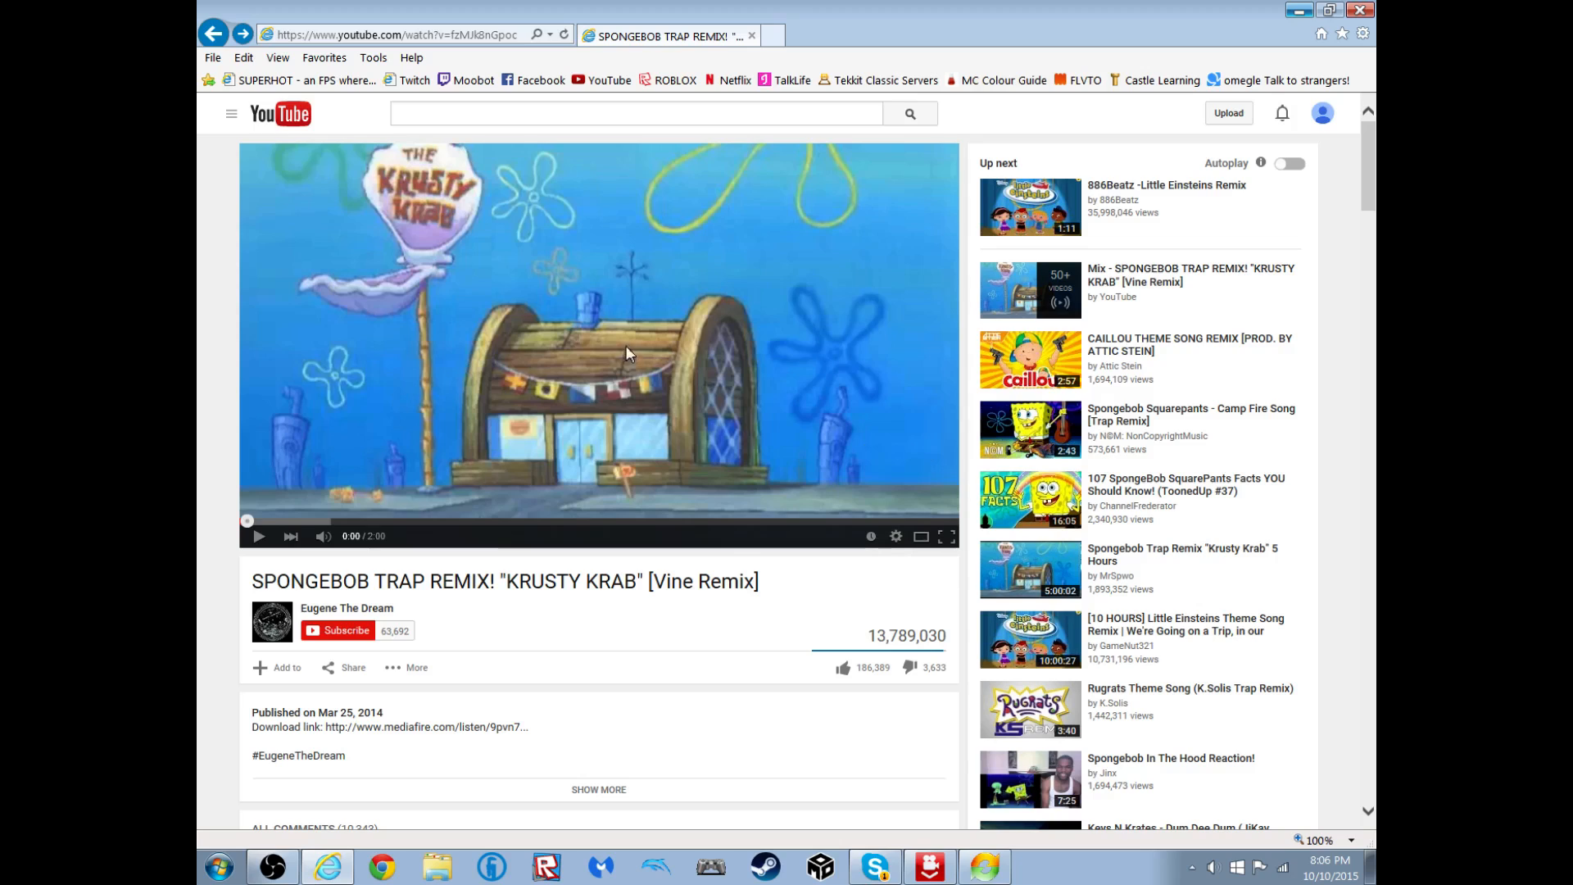
Step: Search YouTube for "spongecore" and open the video "xSPONGExCOREx - How Tough Are Yah?"
{"action": "left_click", "coordinate": [467, 115]}
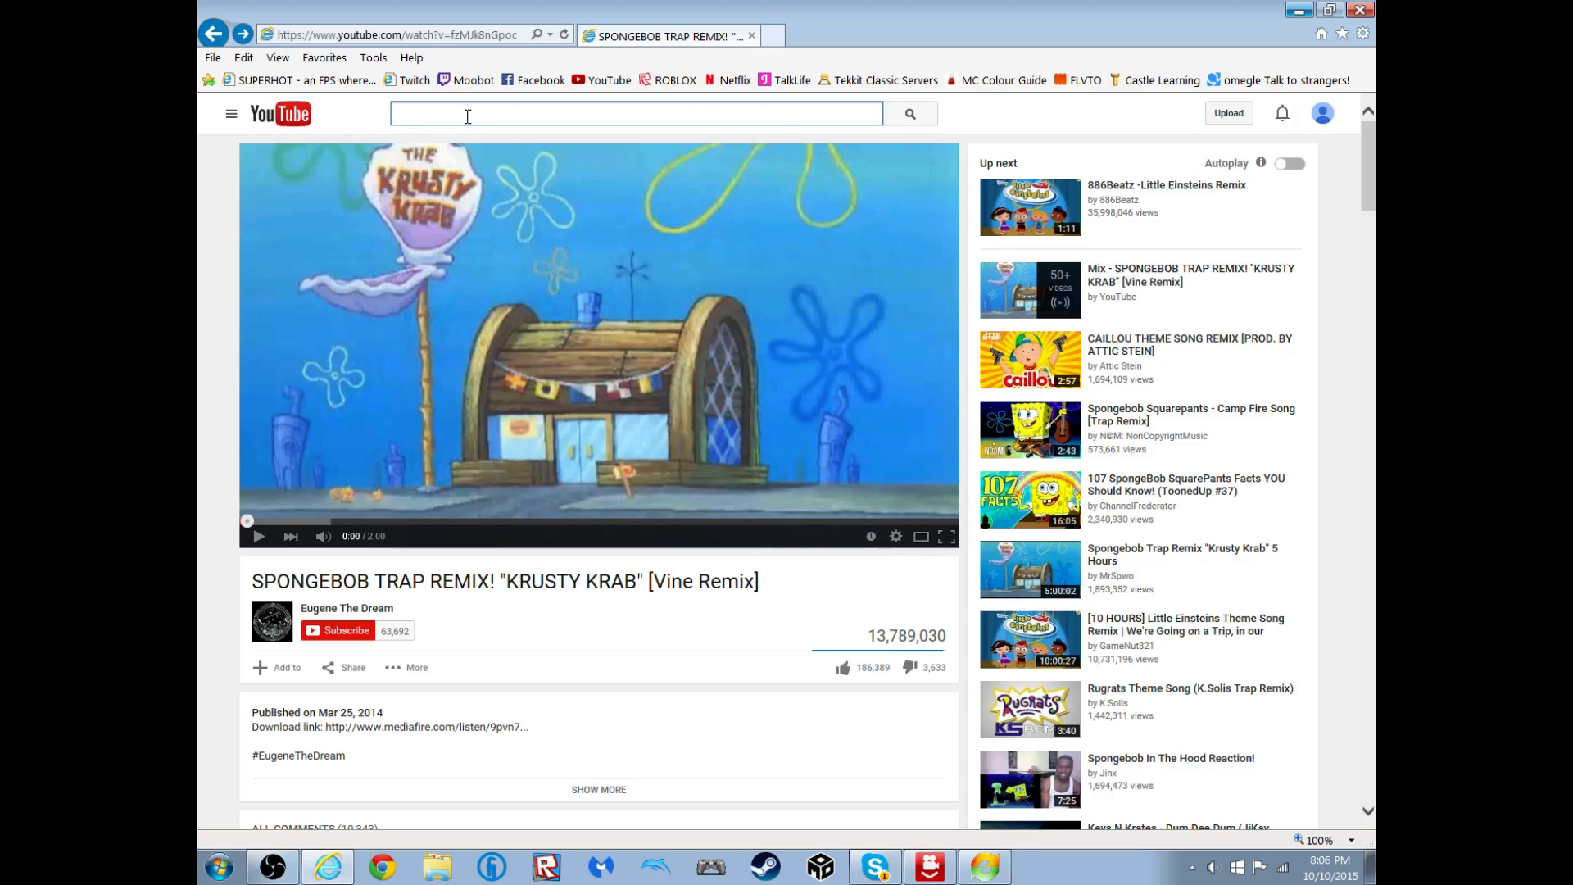
{"action": "type", "text": "spongecore"}
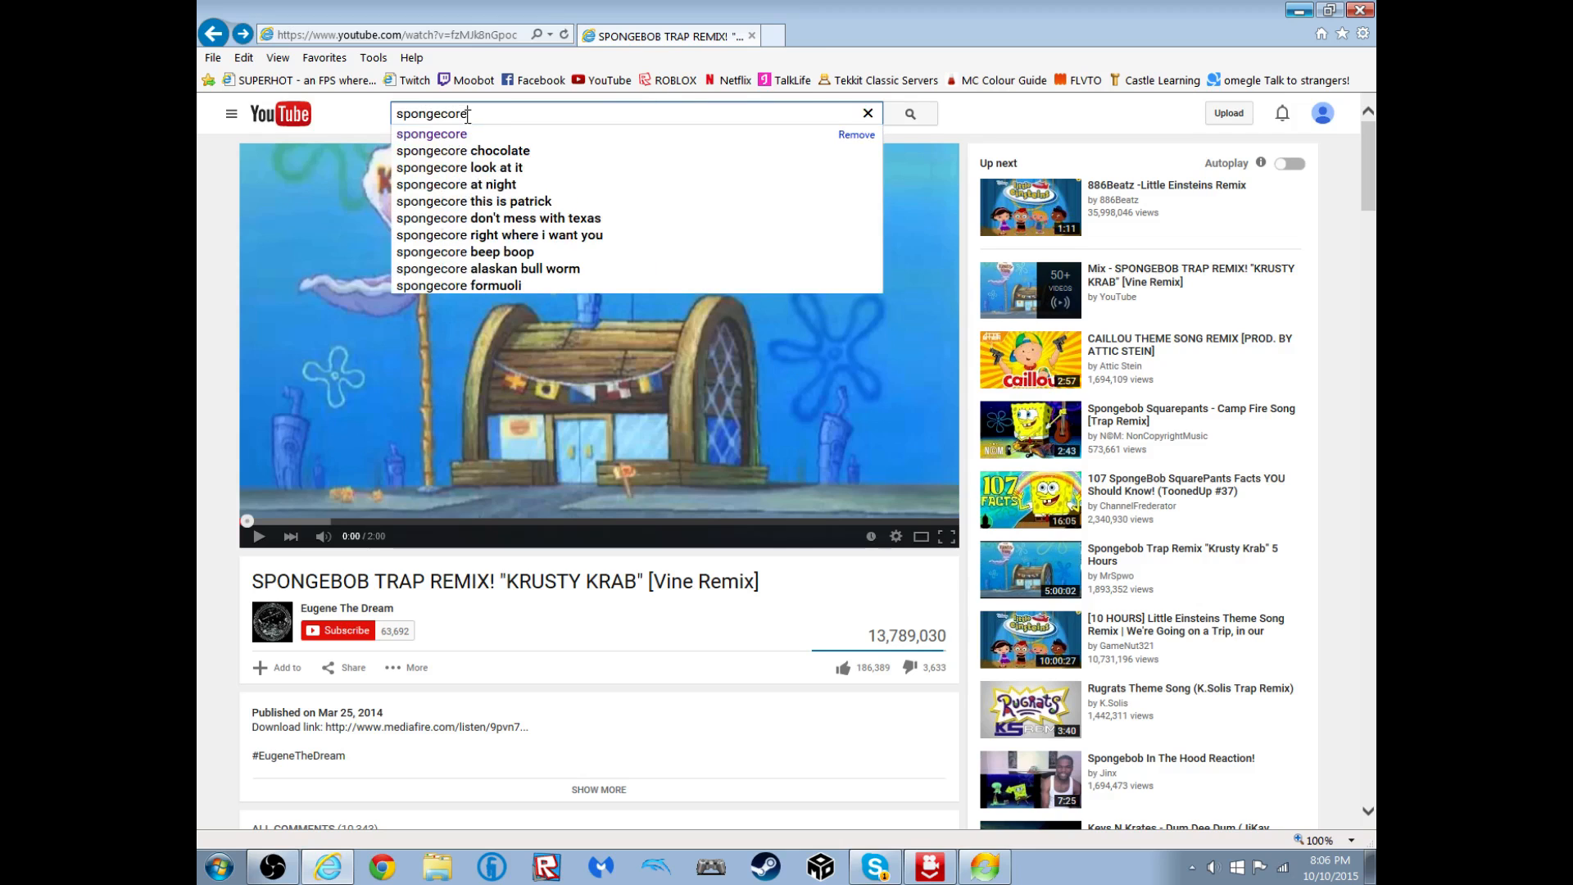
{"action": "key", "text": "Return"}
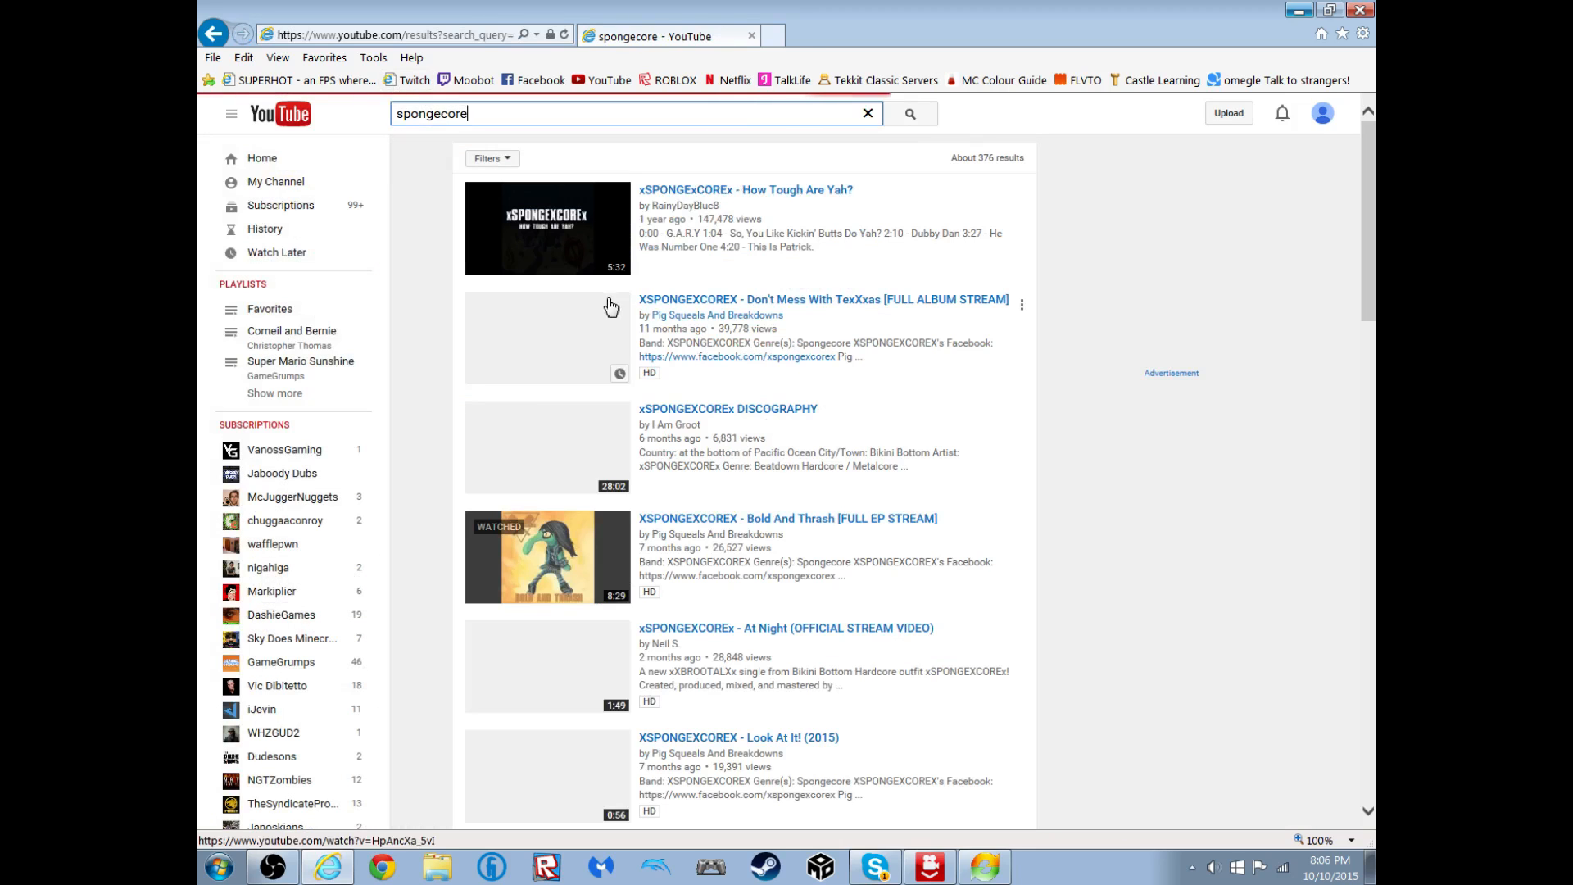
{"action": "left_click", "coordinate": [696, 191]}
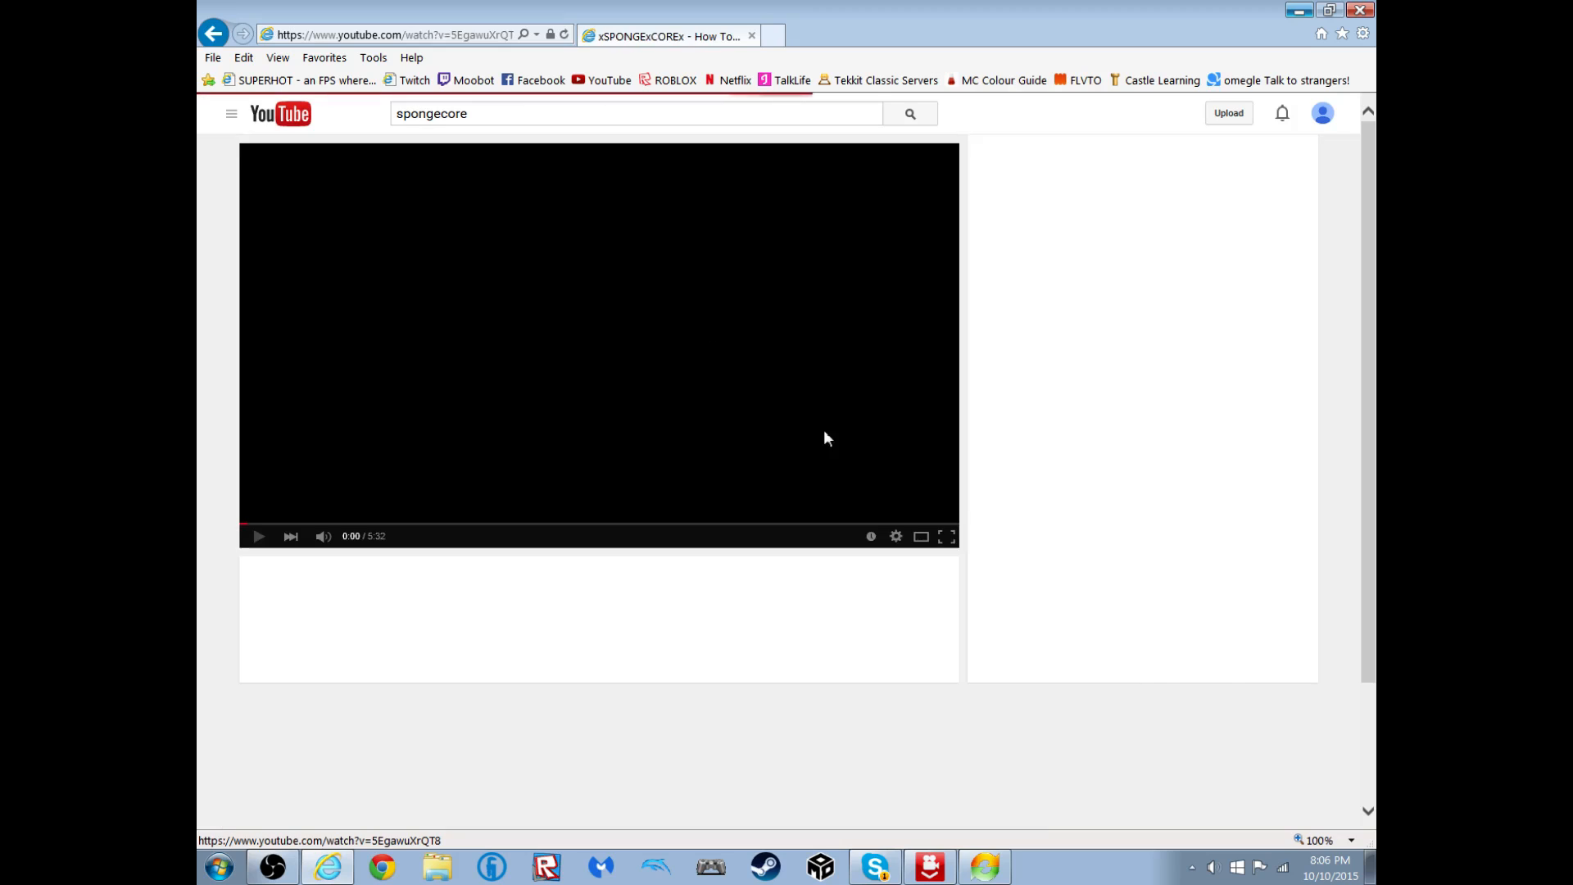
Step: Pause playback and check the video's available qualities, choosing 480p
{"action": "left_click", "coordinate": [895, 536]}
{"action": "left_click", "coordinate": [897, 497]}
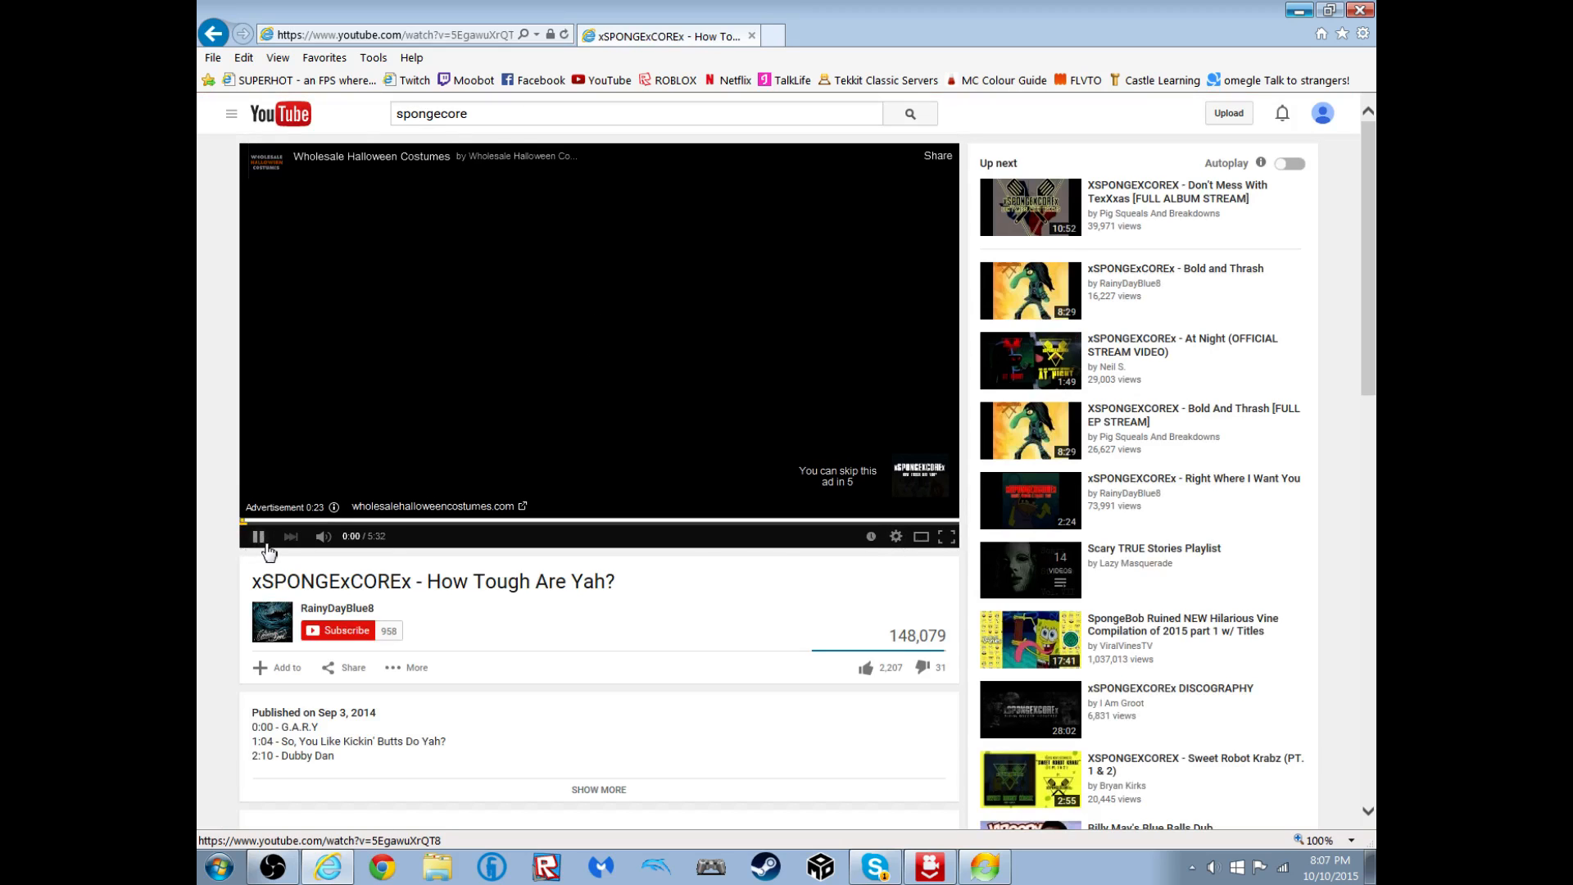
{"action": "left_click", "coordinate": [262, 539]}
{"action": "left_click", "coordinate": [895, 535]}
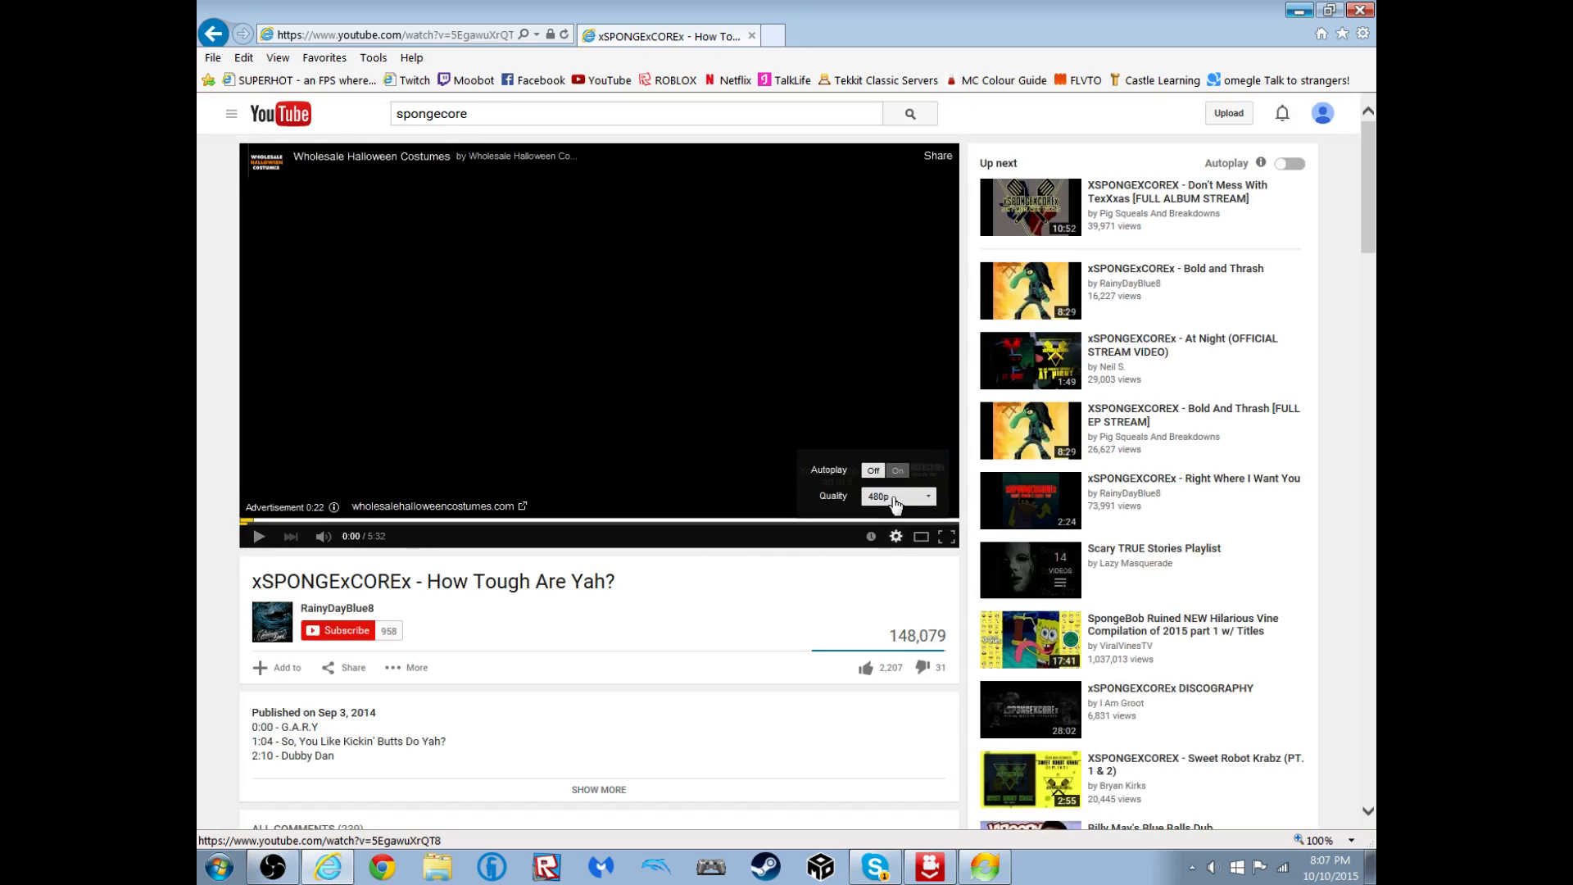
{"action": "left_click", "coordinate": [895, 499]}
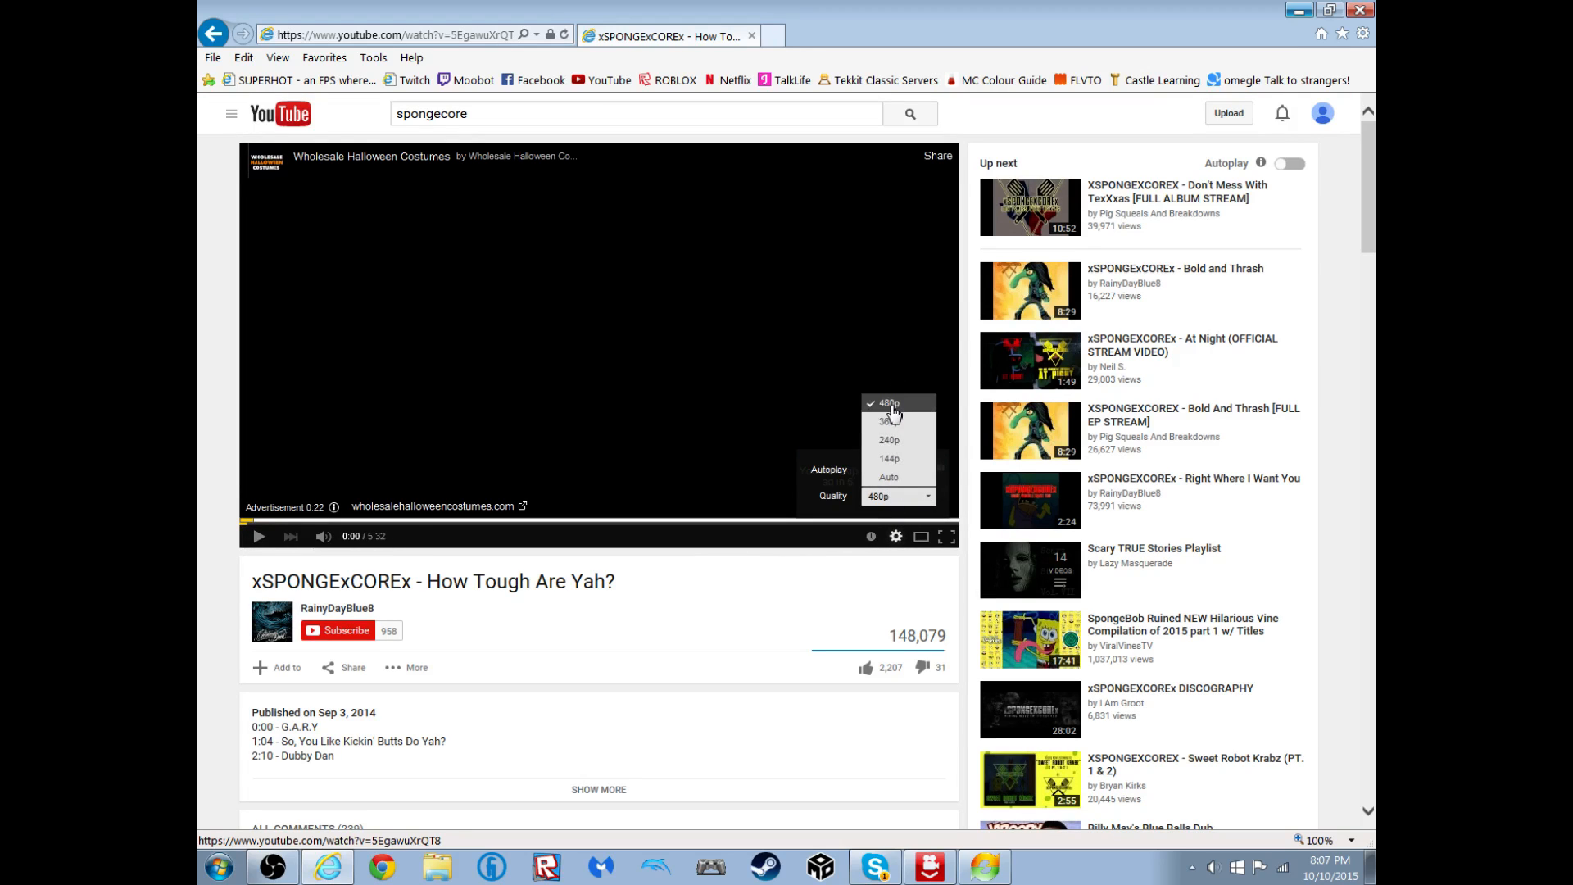
{"action": "left_click", "coordinate": [892, 407]}
{"action": "left_click", "coordinate": [896, 536]}
{"action": "left_click", "coordinate": [896, 499]}
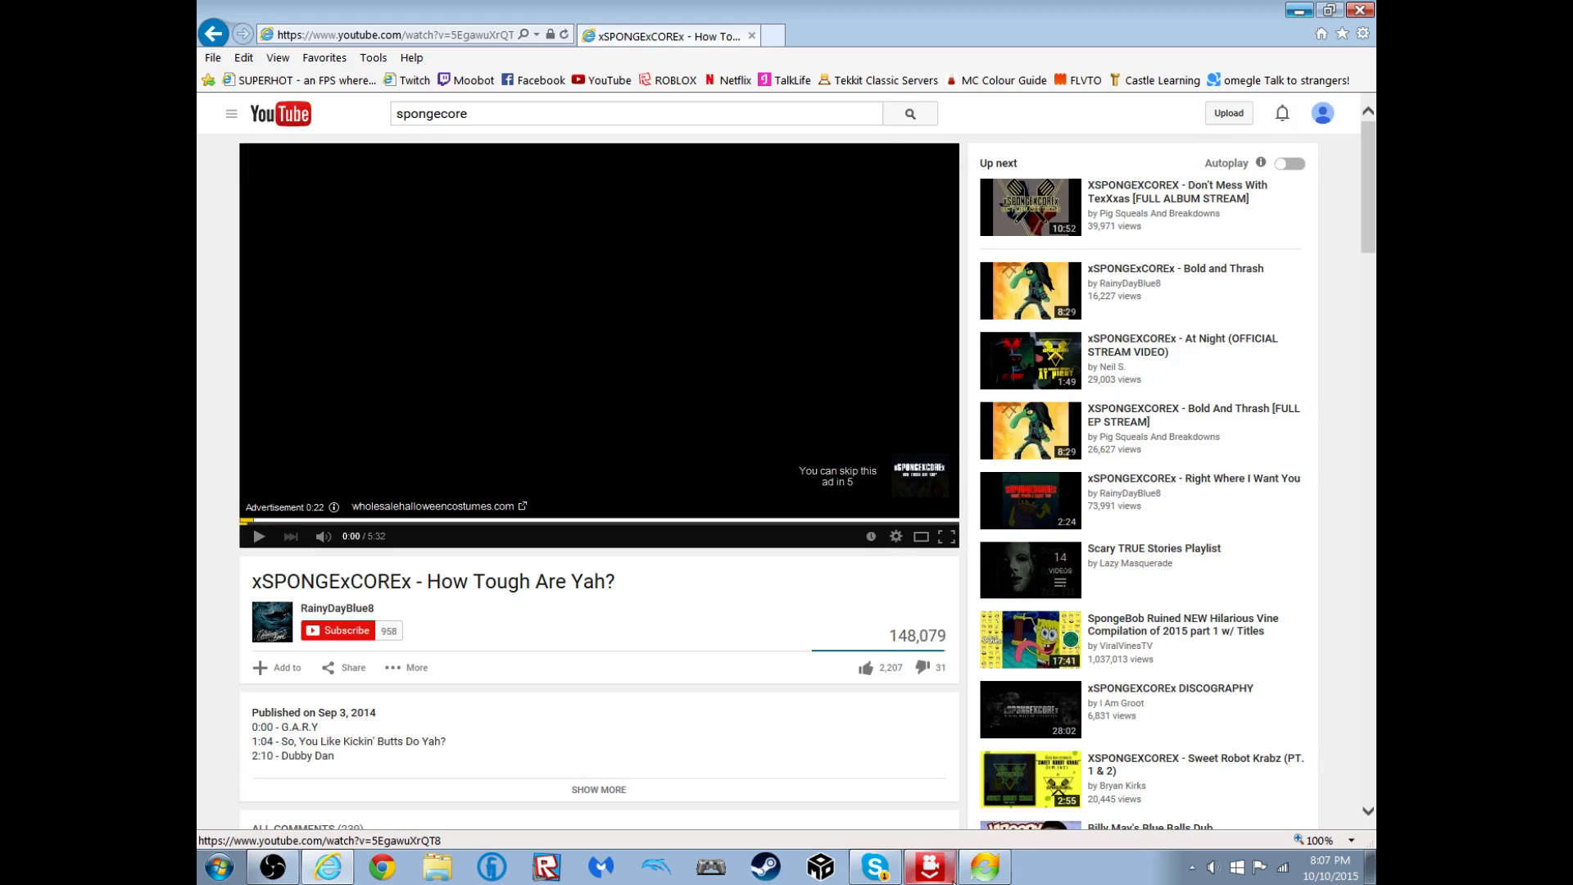
Step: Switch to YouTube Downloader HD and set the video quality to MP4 High Quality (480p)
{"action": "left_click", "coordinate": [950, 877]}
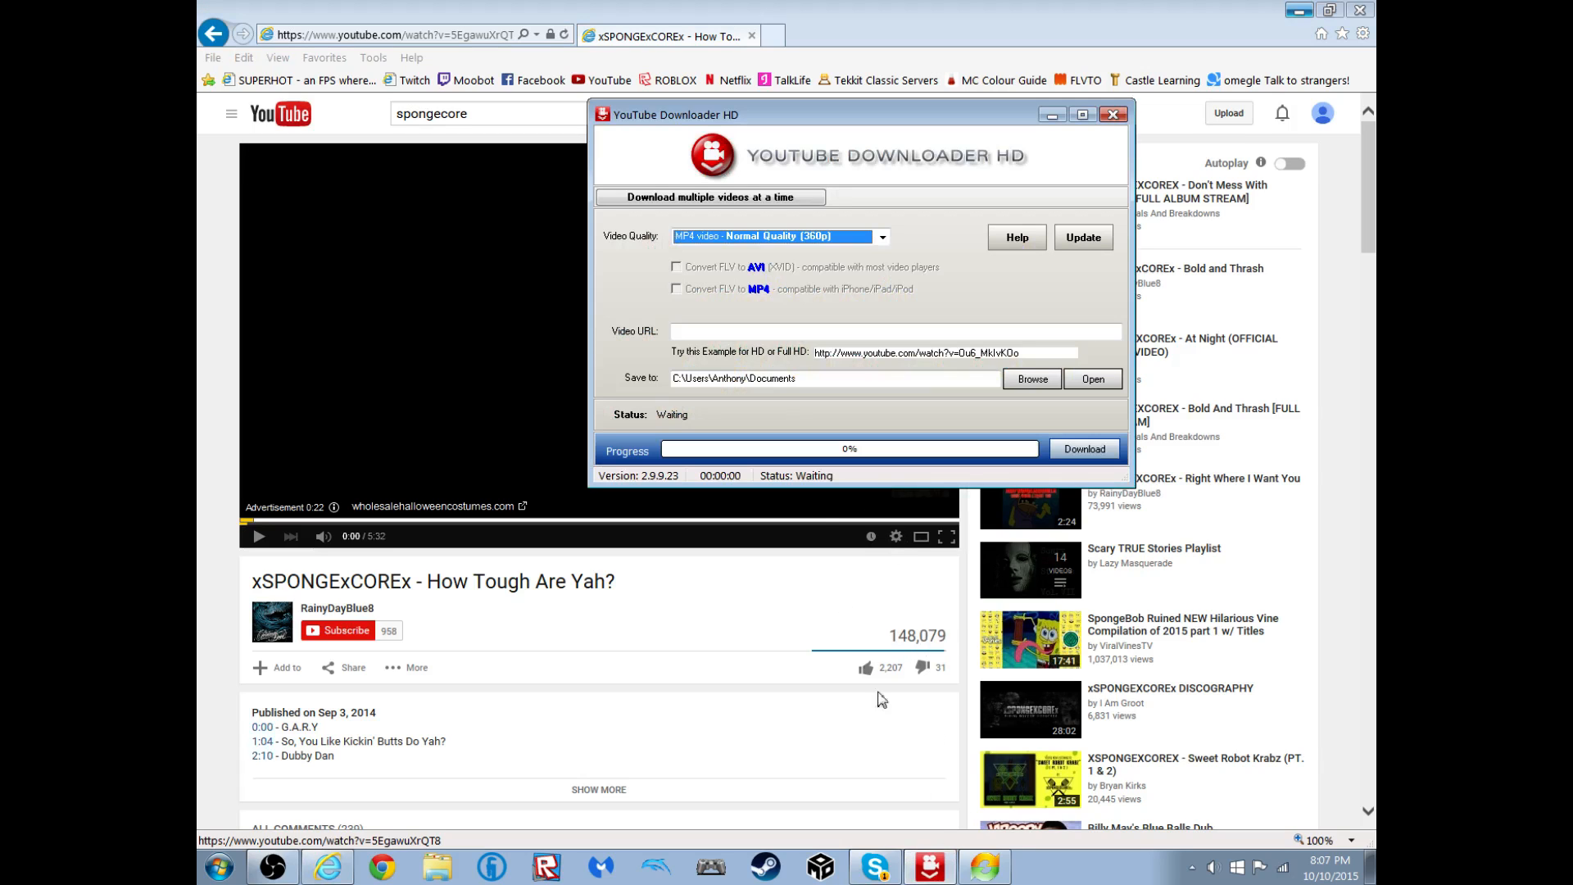
{"action": "left_click", "coordinate": [826, 236]}
{"action": "left_click", "coordinate": [815, 280]}
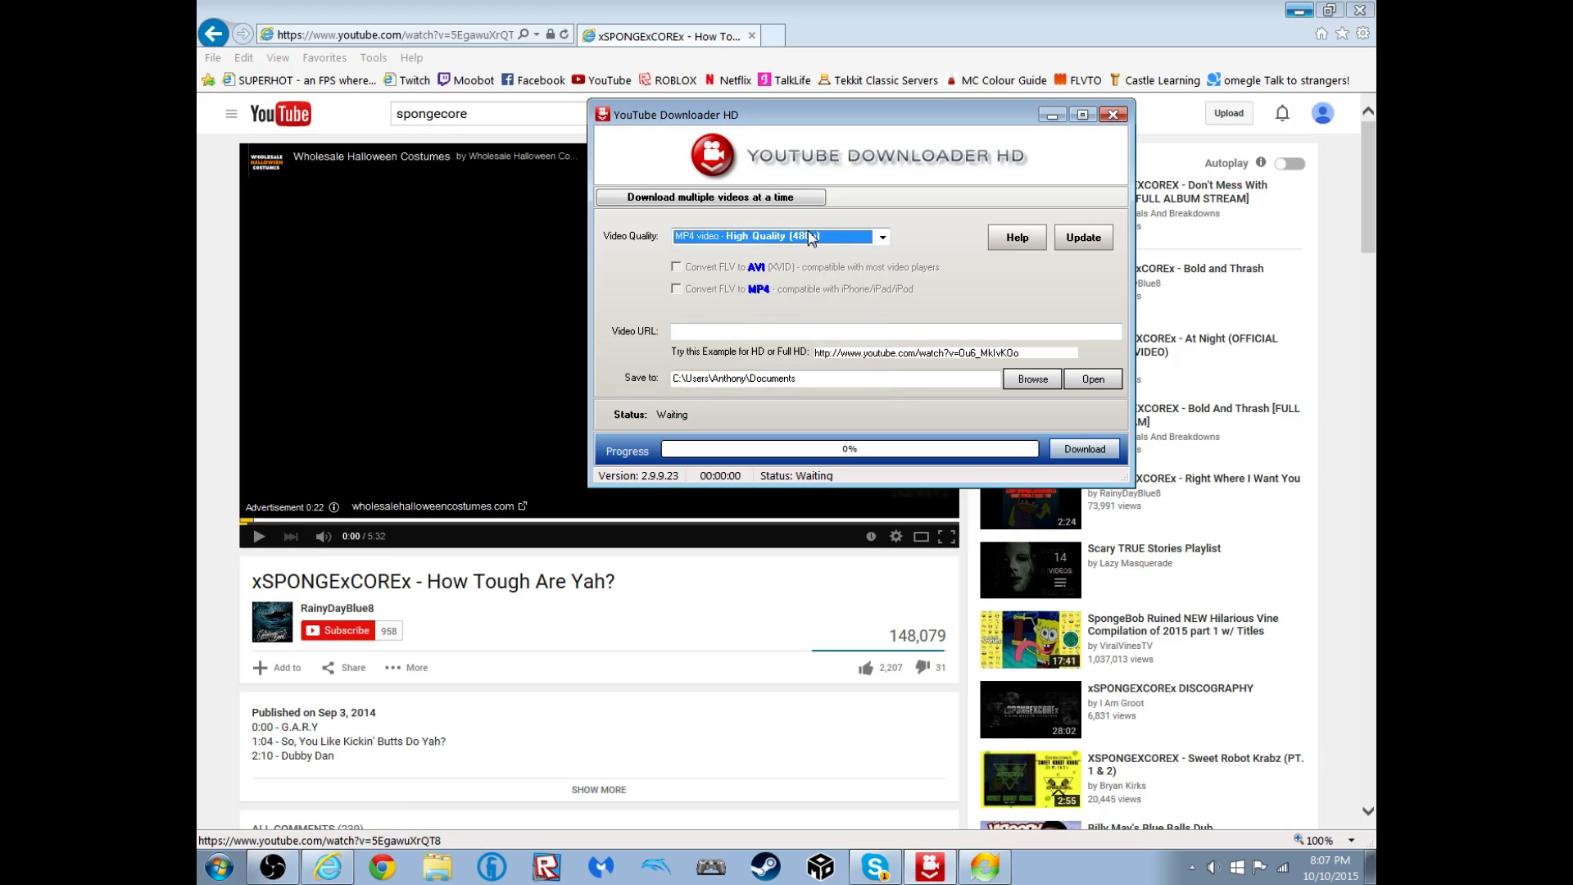
Step: Copy the web address of the open YouTube video in Internet Explorer
{"action": "left_click", "coordinate": [383, 38]}
{"action": "right_click", "coordinate": [383, 31]}
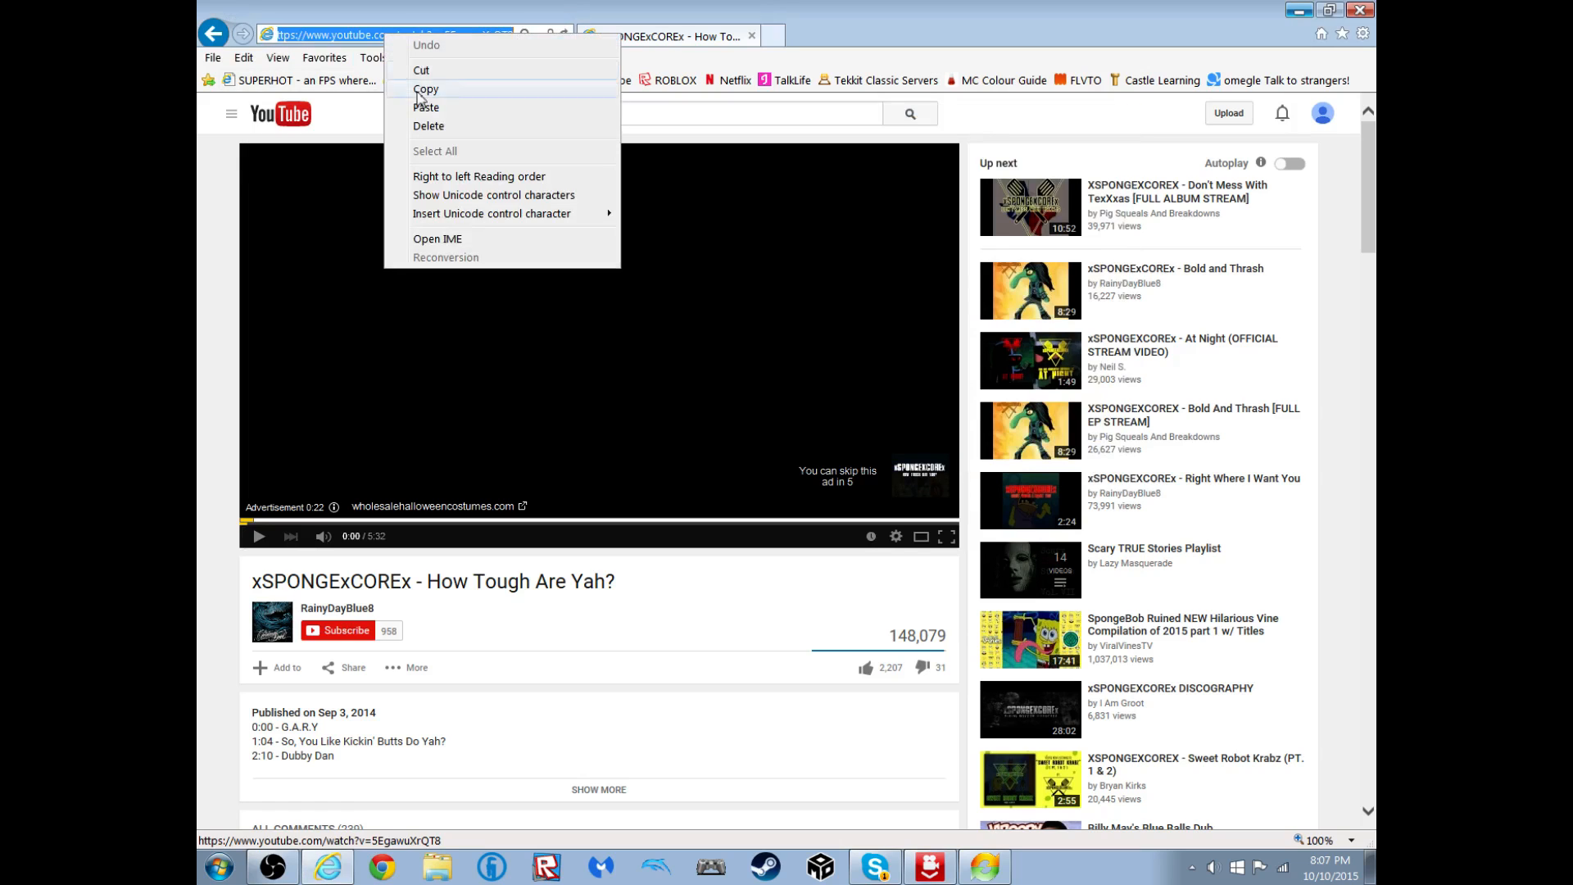
{"action": "left_click", "coordinate": [410, 22]}
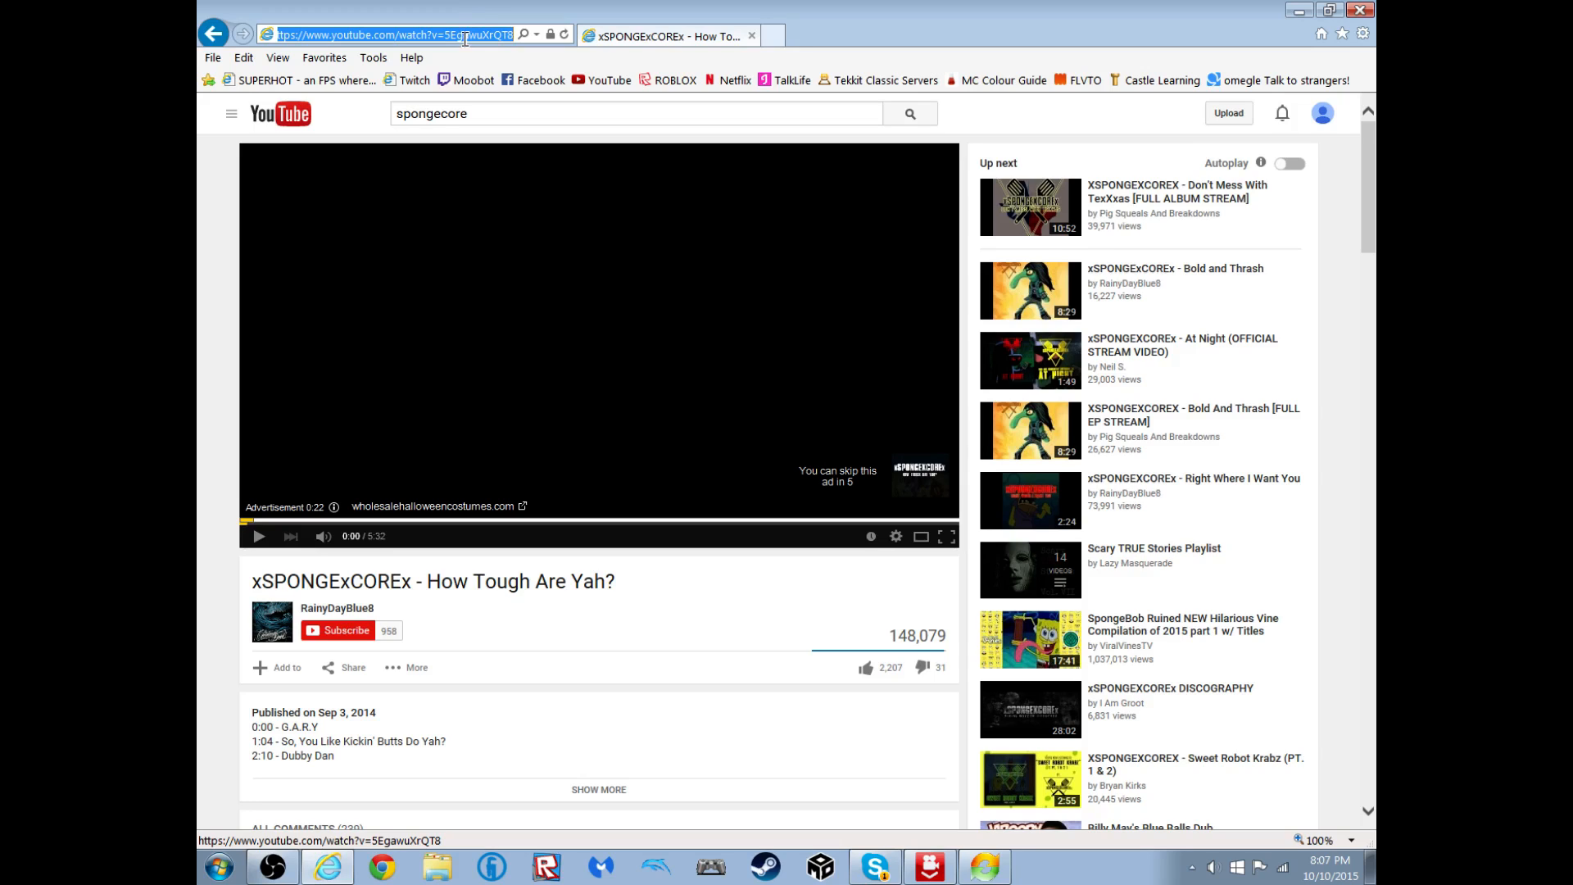
{"action": "key", "text": "ctrl+c"}
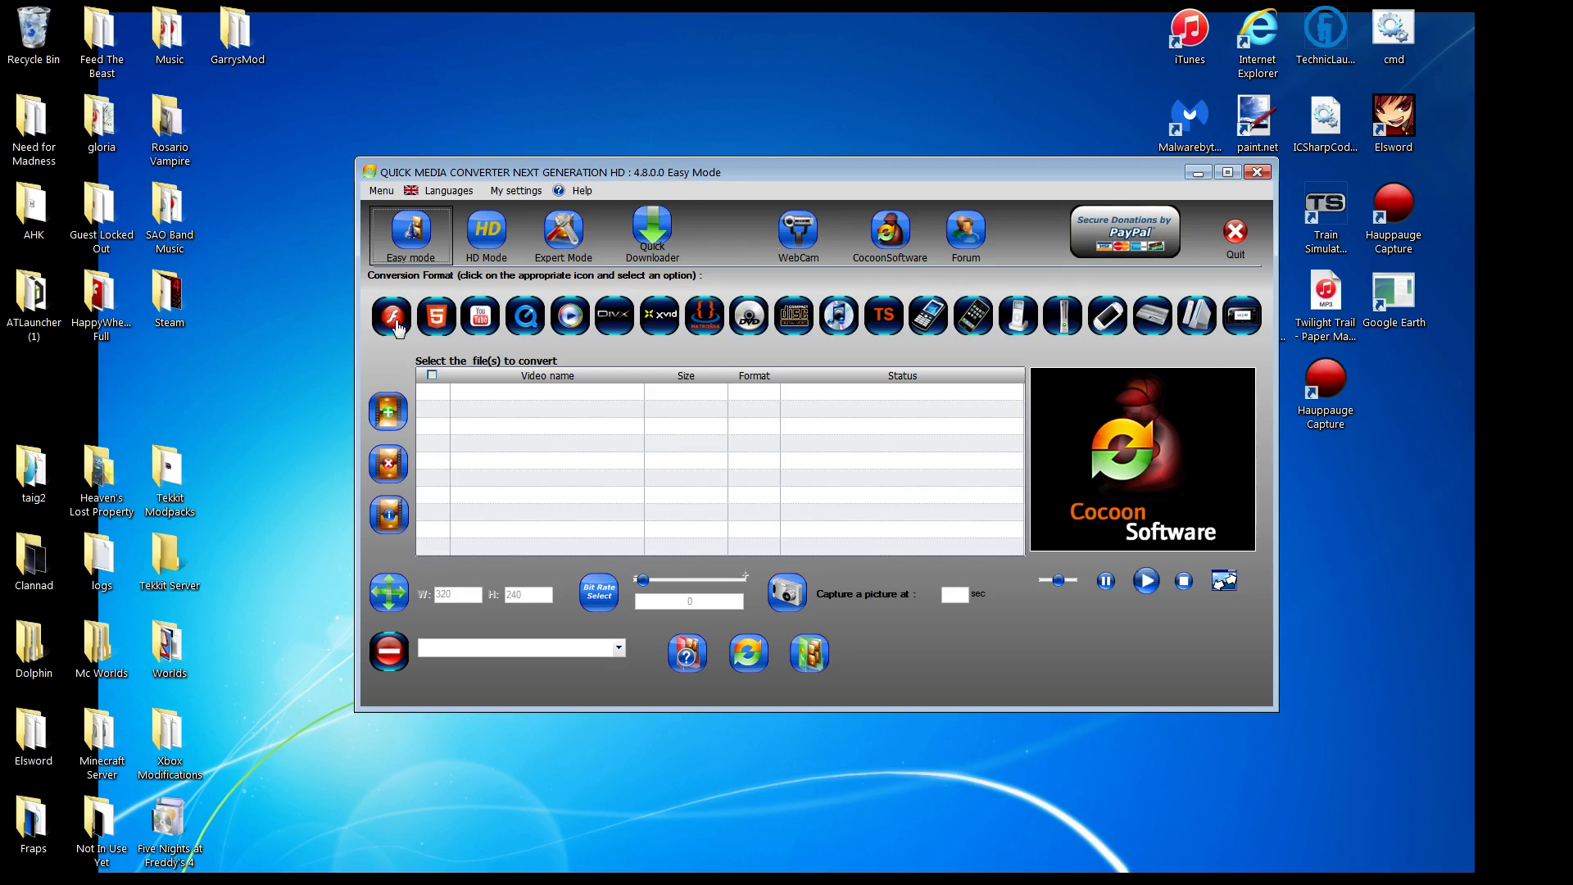
Step: Switch to Quick Media Converter and choose MP3 (audio only) as the conversion format
{"action": "left_click", "coordinate": [835, 307]}
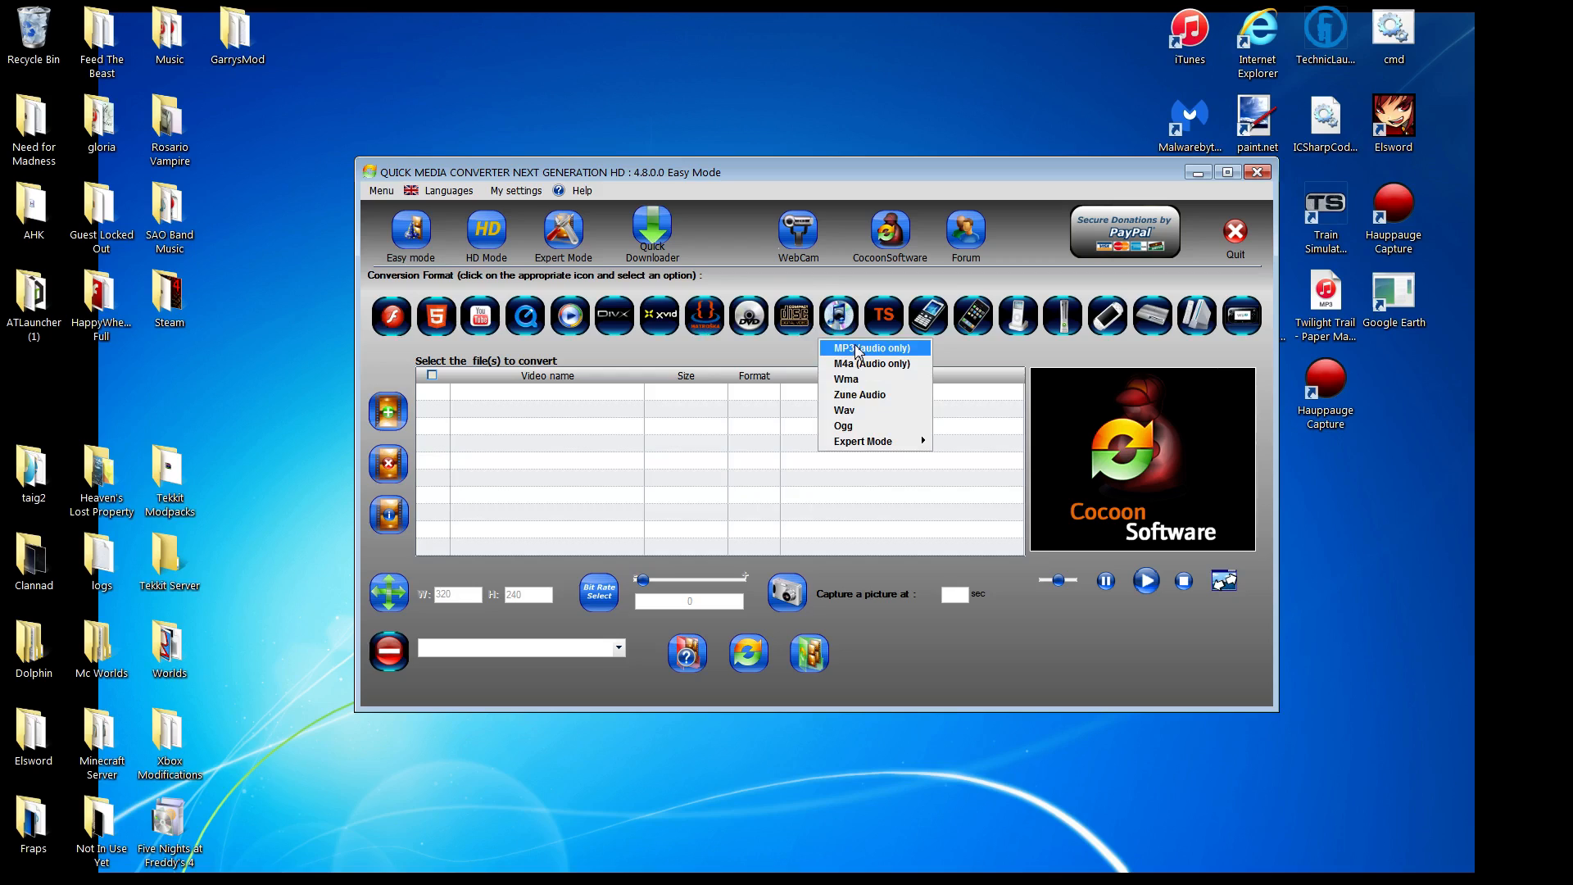
{"action": "left_click", "coordinate": [852, 354]}
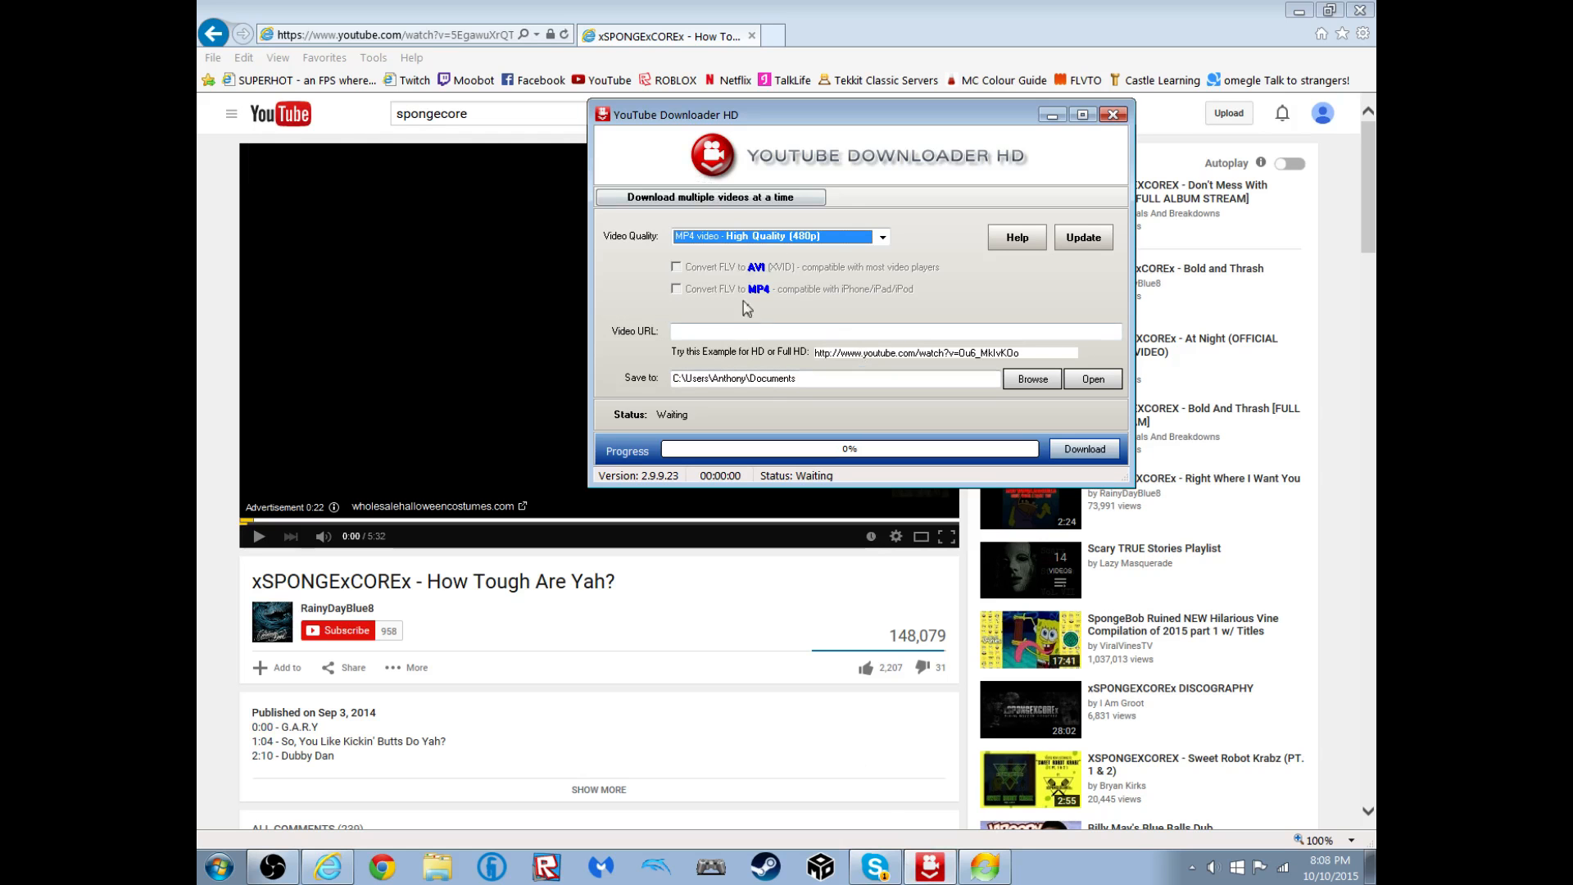
Step: Paste the copied video URL into YouTube Downloader HD and set the quality to MP4 Full HD (1080p)
{"action": "right_click", "coordinate": [730, 337]}
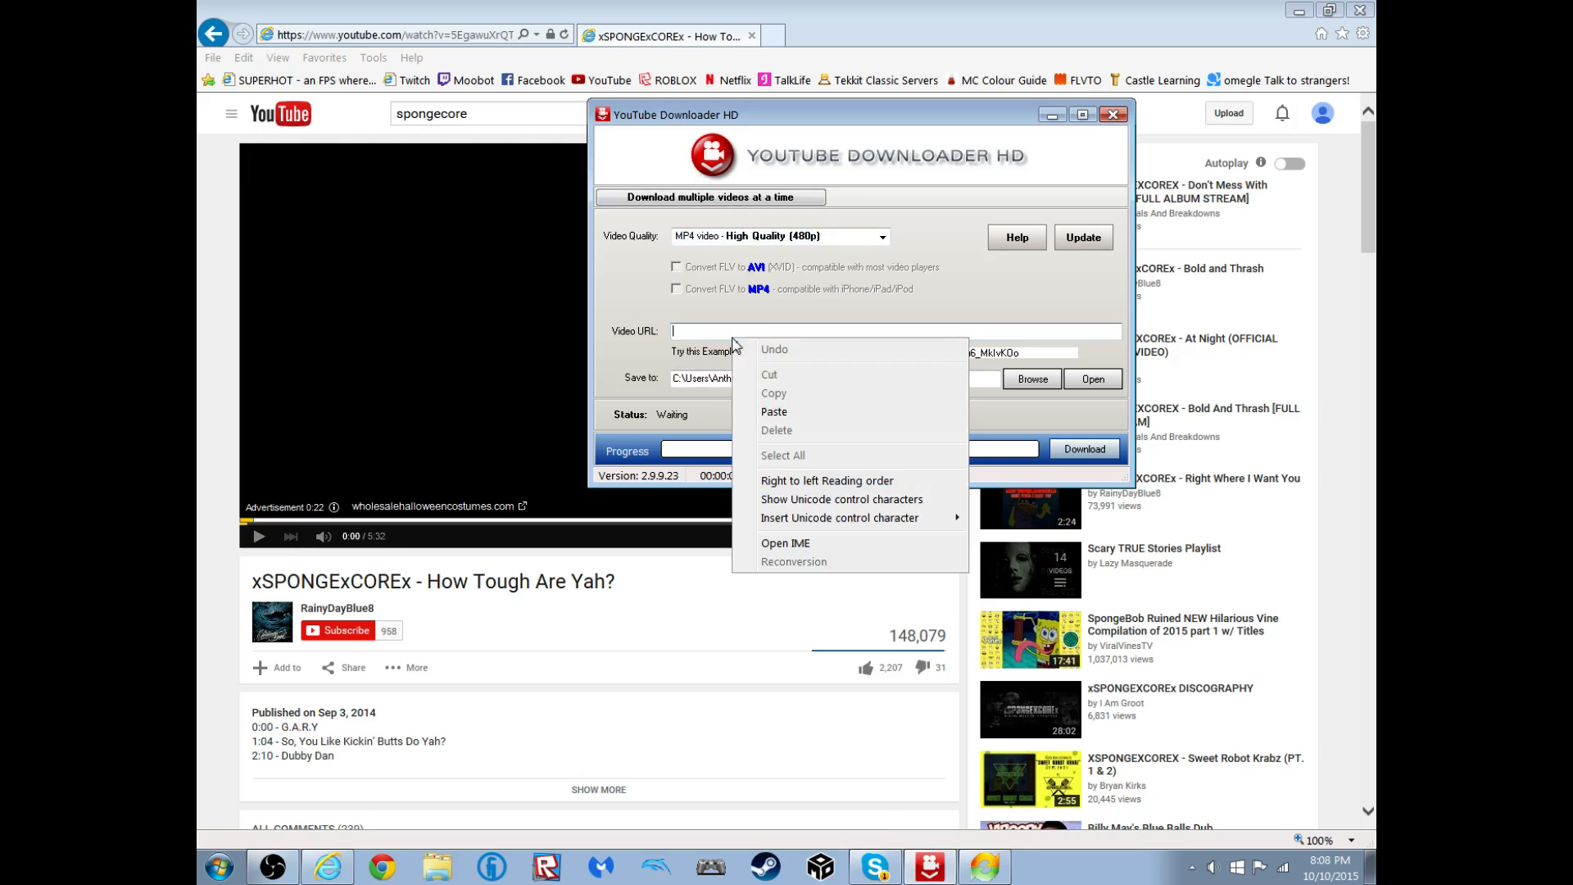
{"action": "left_click", "coordinate": [758, 417]}
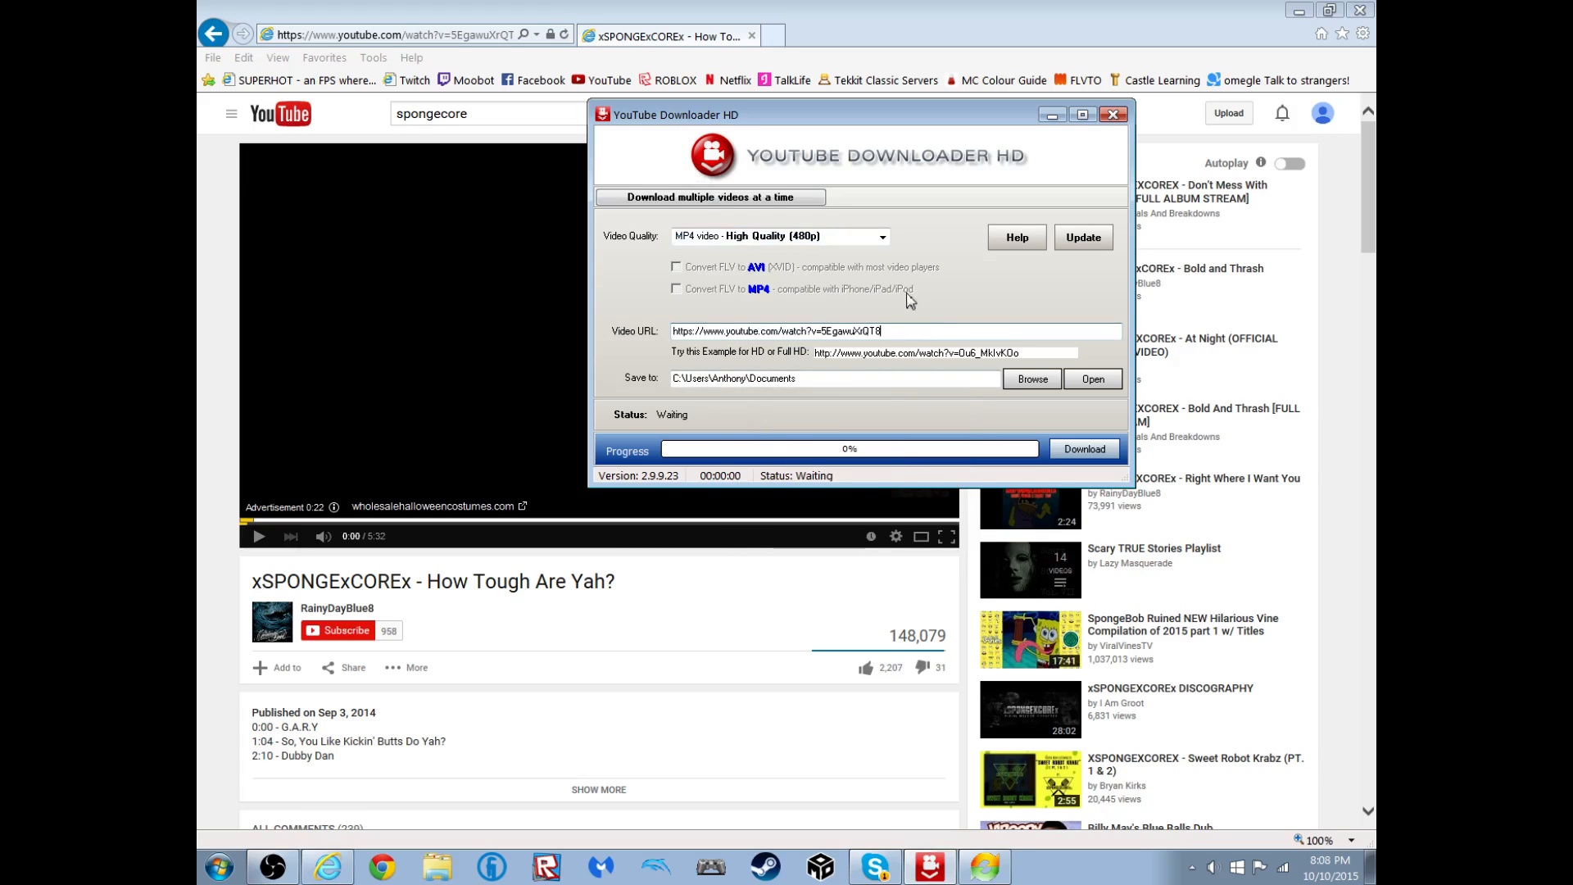
{"action": "left_click", "coordinate": [882, 237]}
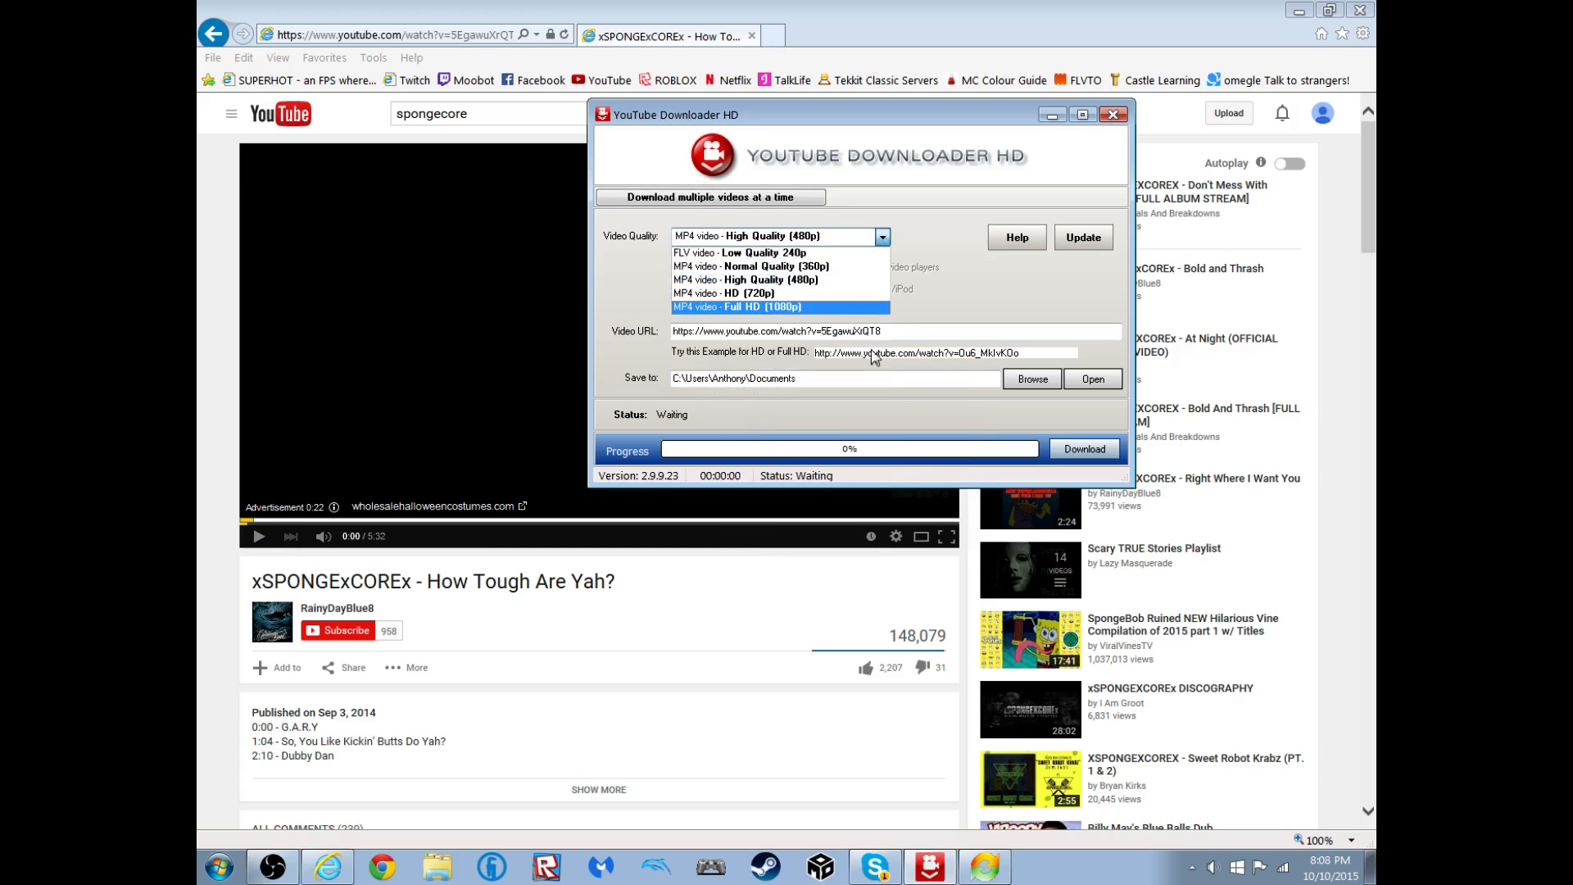
{"action": "left_click", "coordinate": [858, 309]}
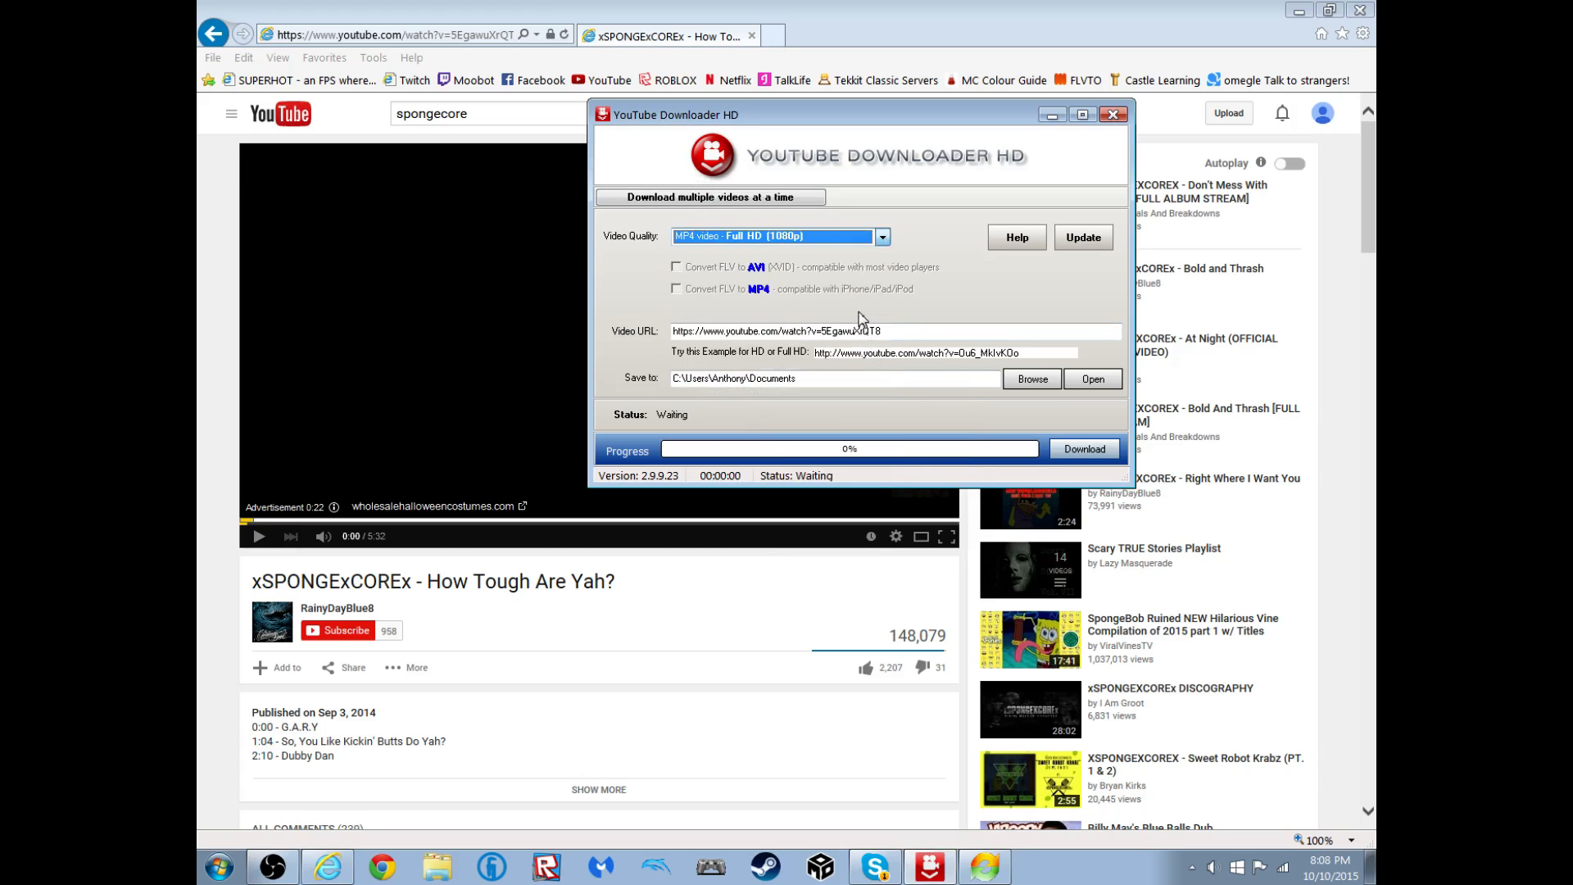
Step: Download the video, accepting the fallbacks to HD (720p) and High Quality (480p), and dismiss the completion dialog
{"action": "left_click", "coordinate": [1082, 457]}
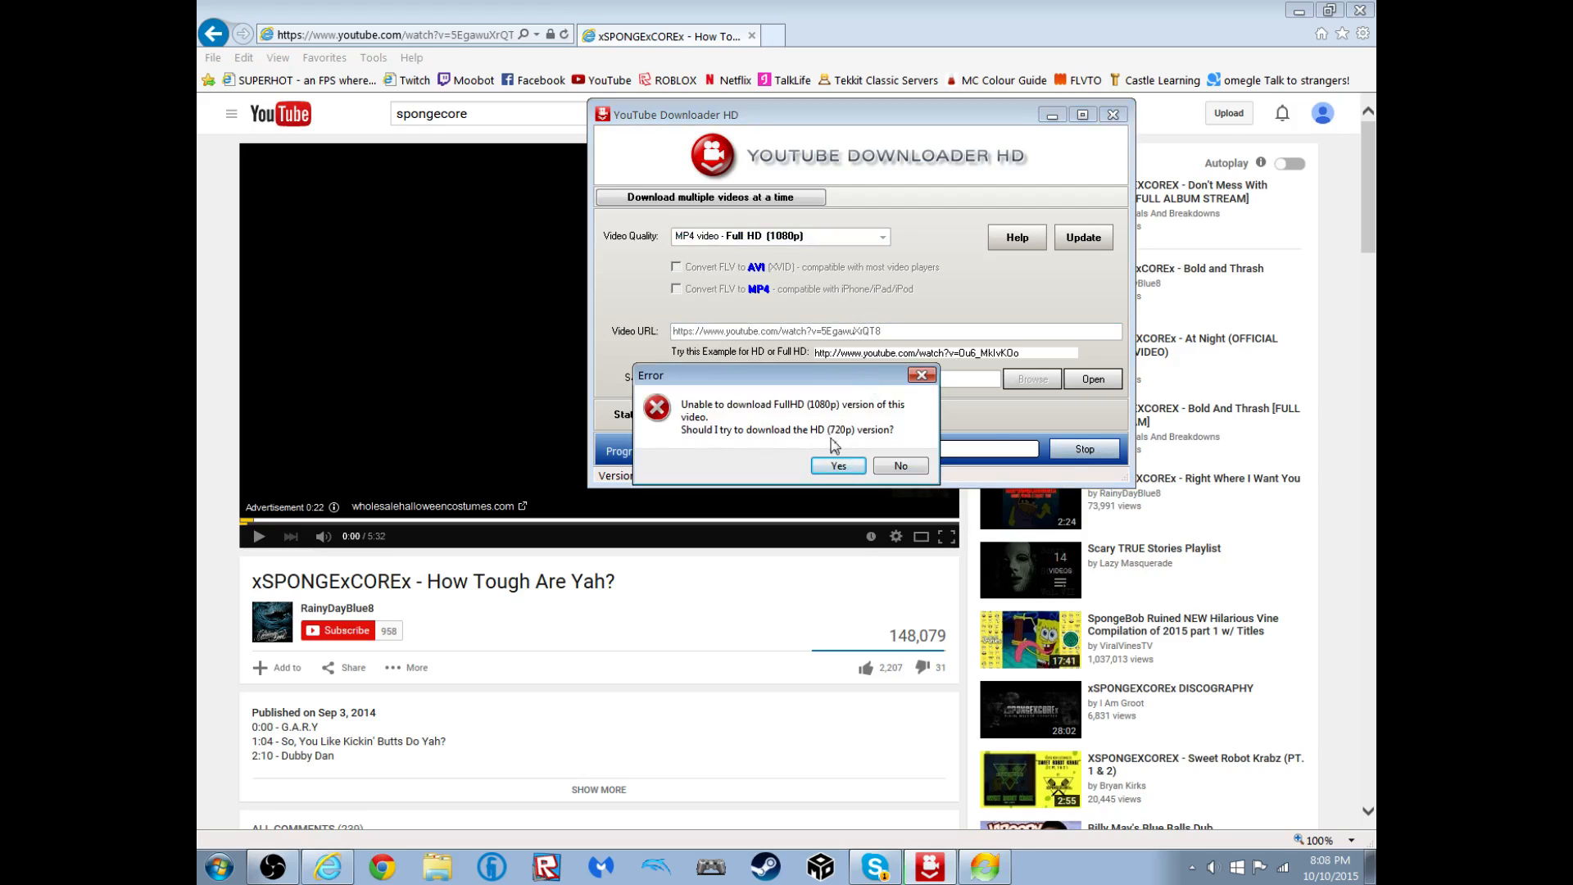
{"action": "left_click", "coordinate": [836, 465]}
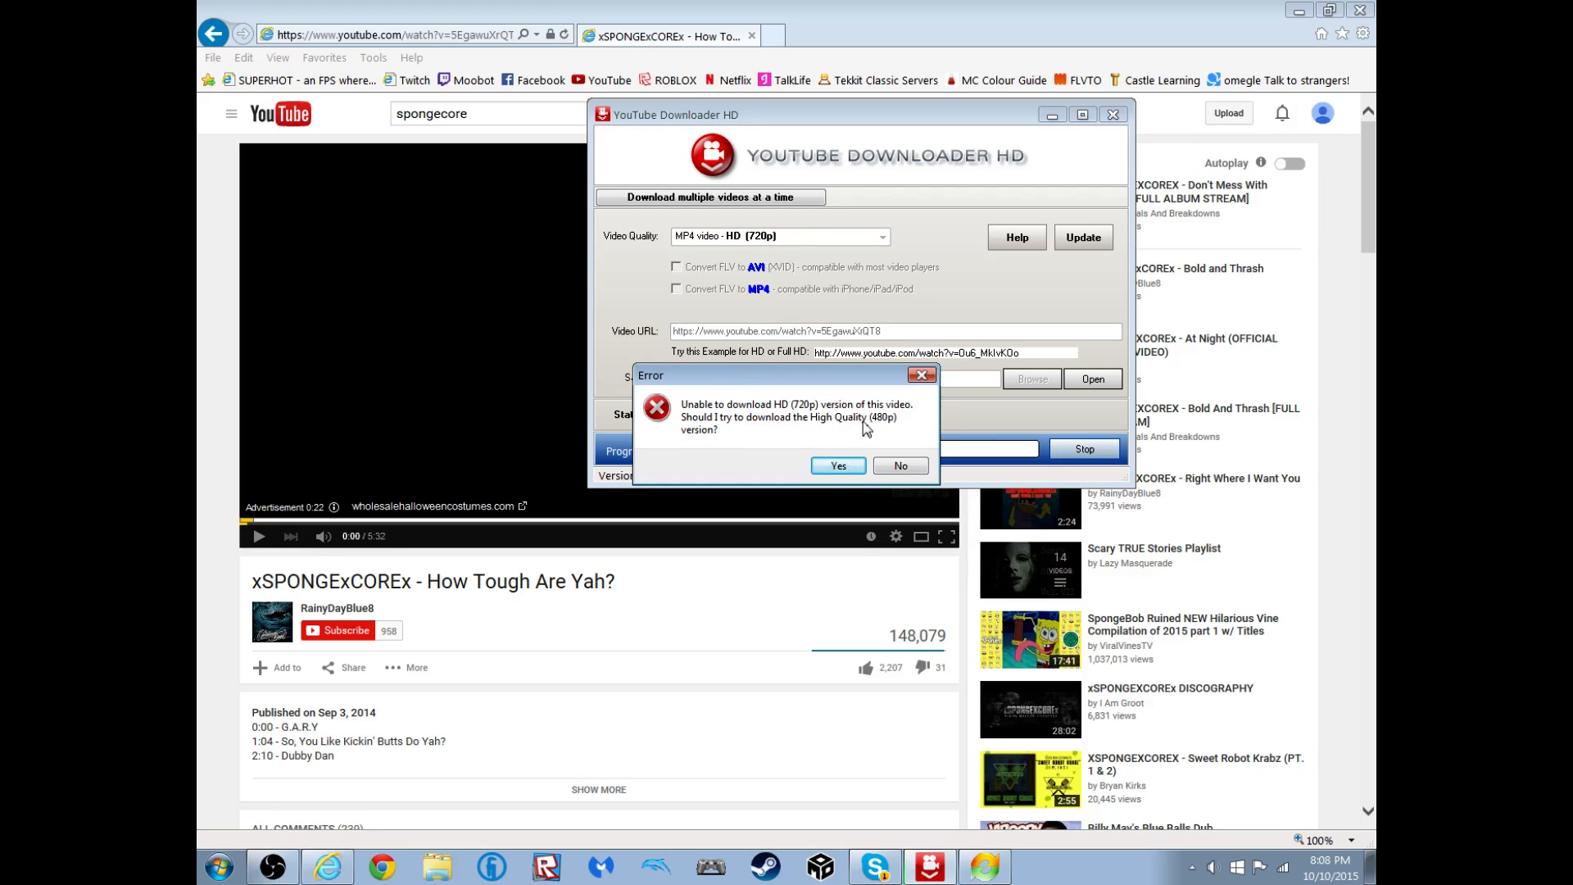
{"action": "left_click", "coordinate": [838, 465]}
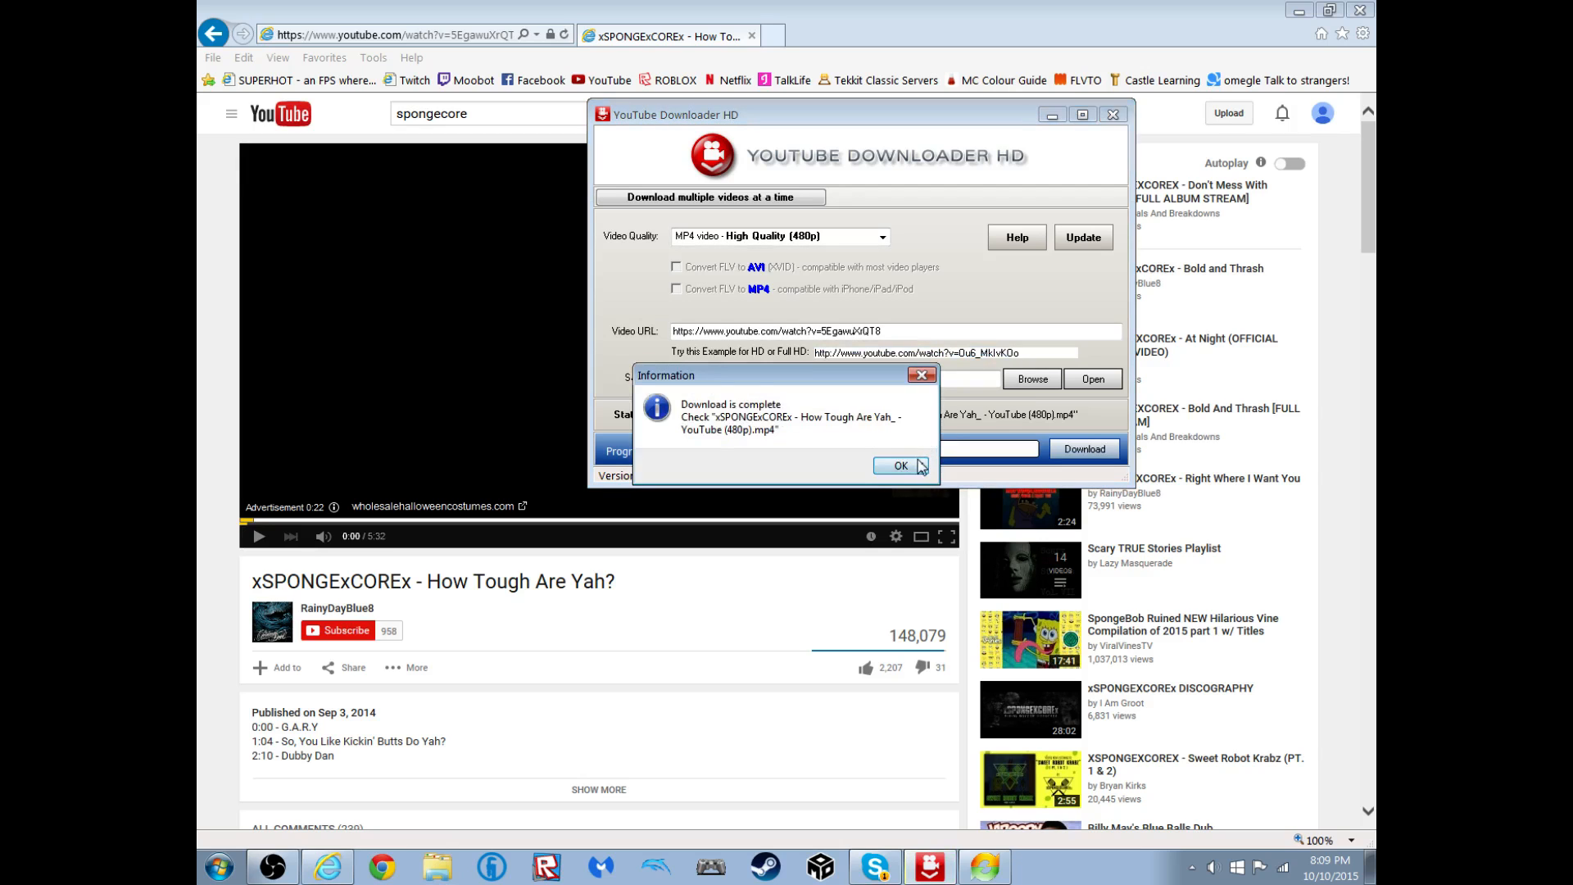
{"action": "left_click", "coordinate": [901, 465]}
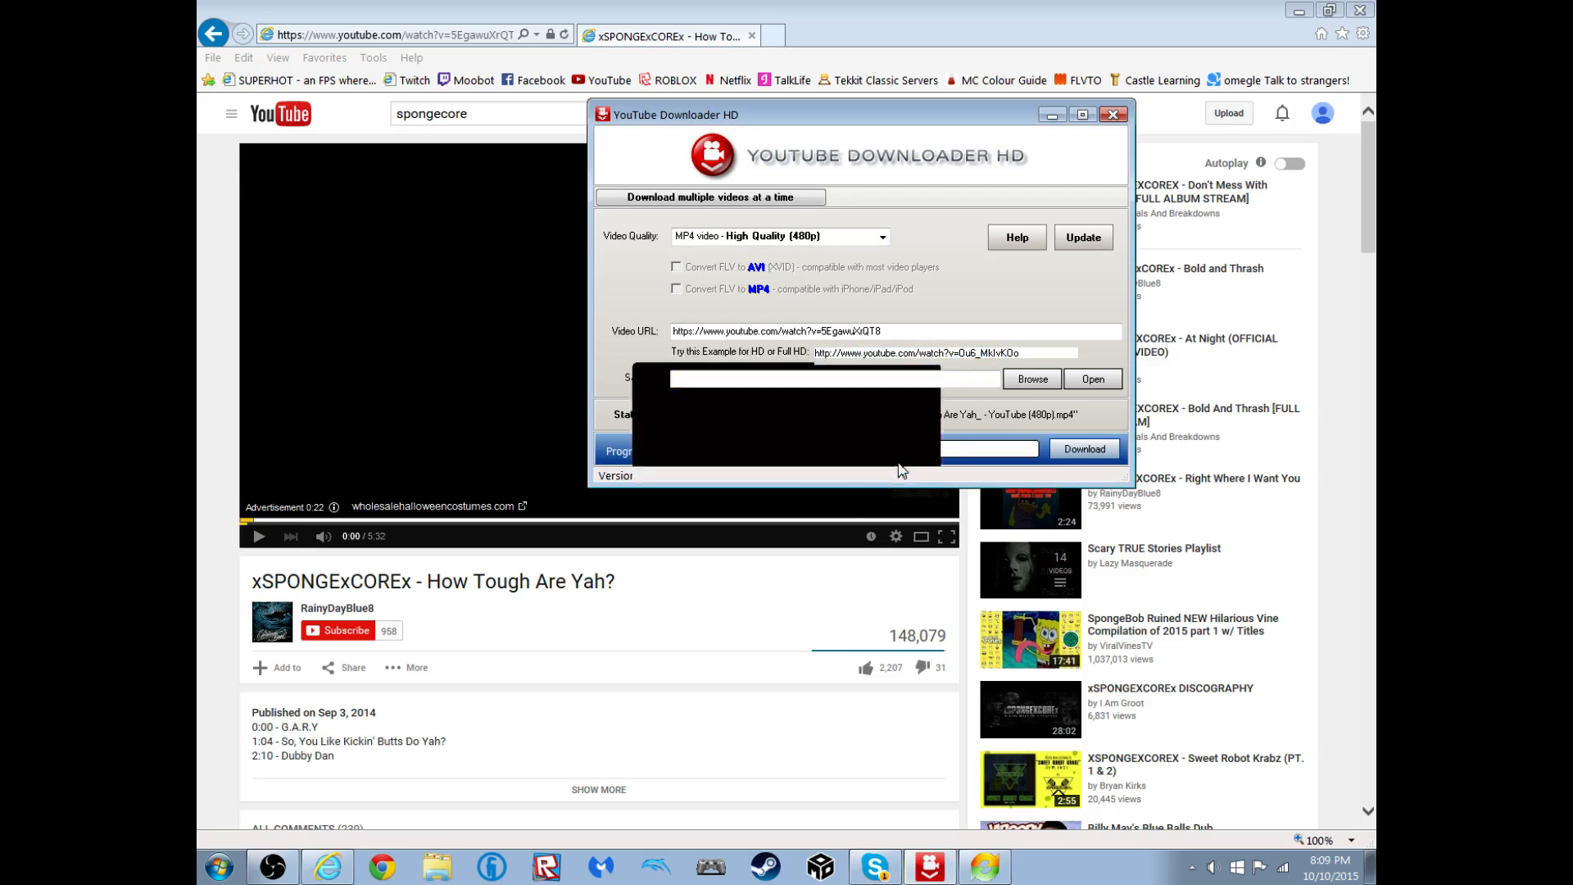
Step: Play the downloaded xSPONGExCOREx MP4 from the Documents library in File Explorer, and close the player
{"action": "left_click", "coordinate": [437, 867]}
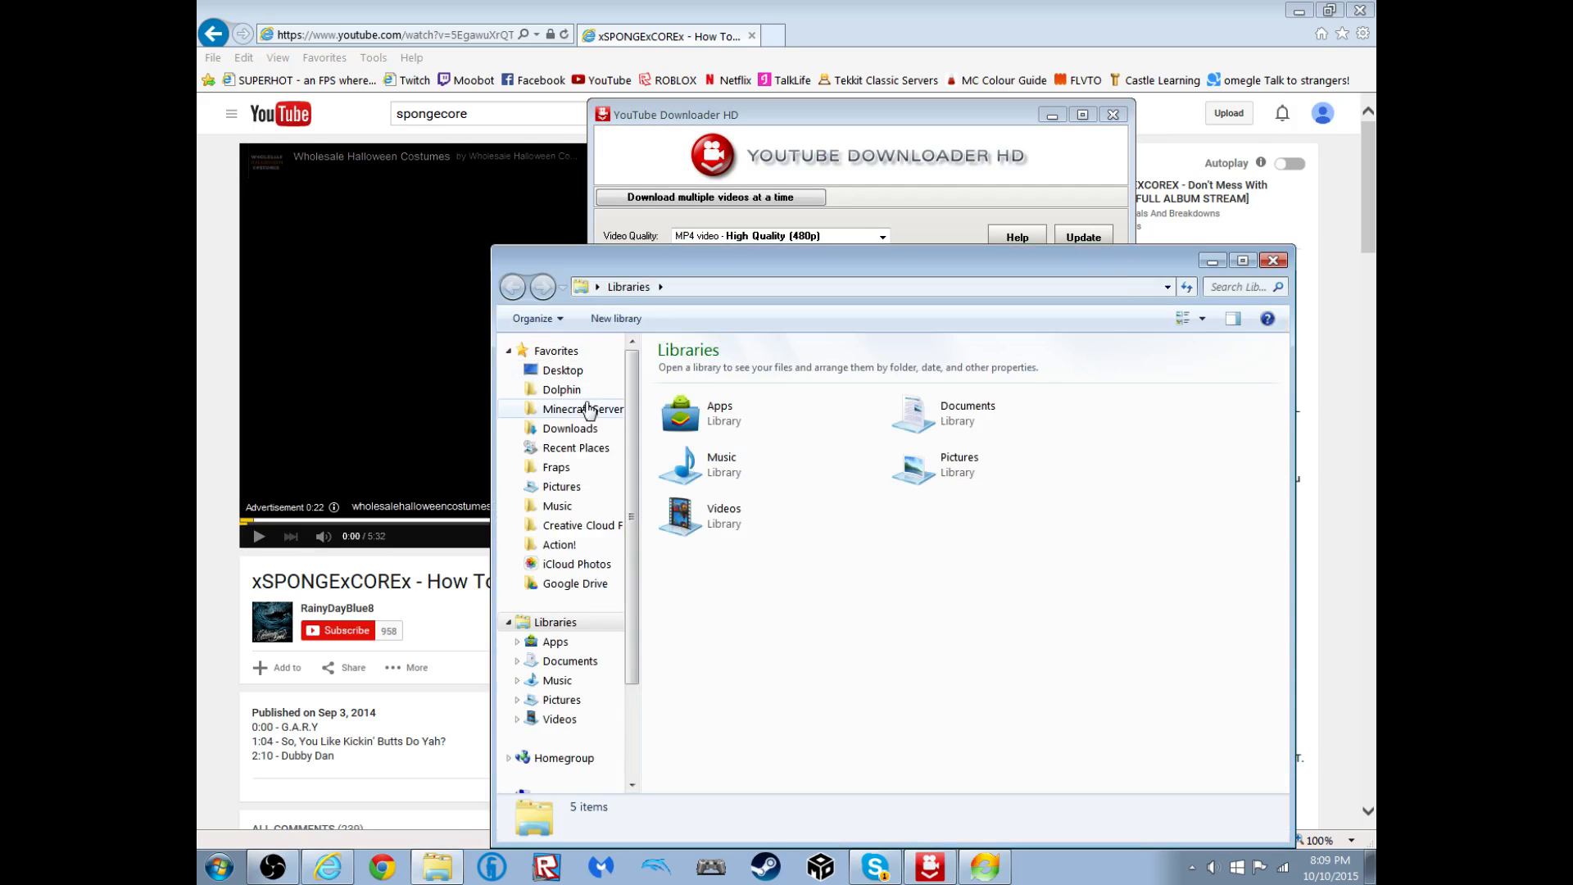
{"action": "left_click", "coordinate": [569, 658]}
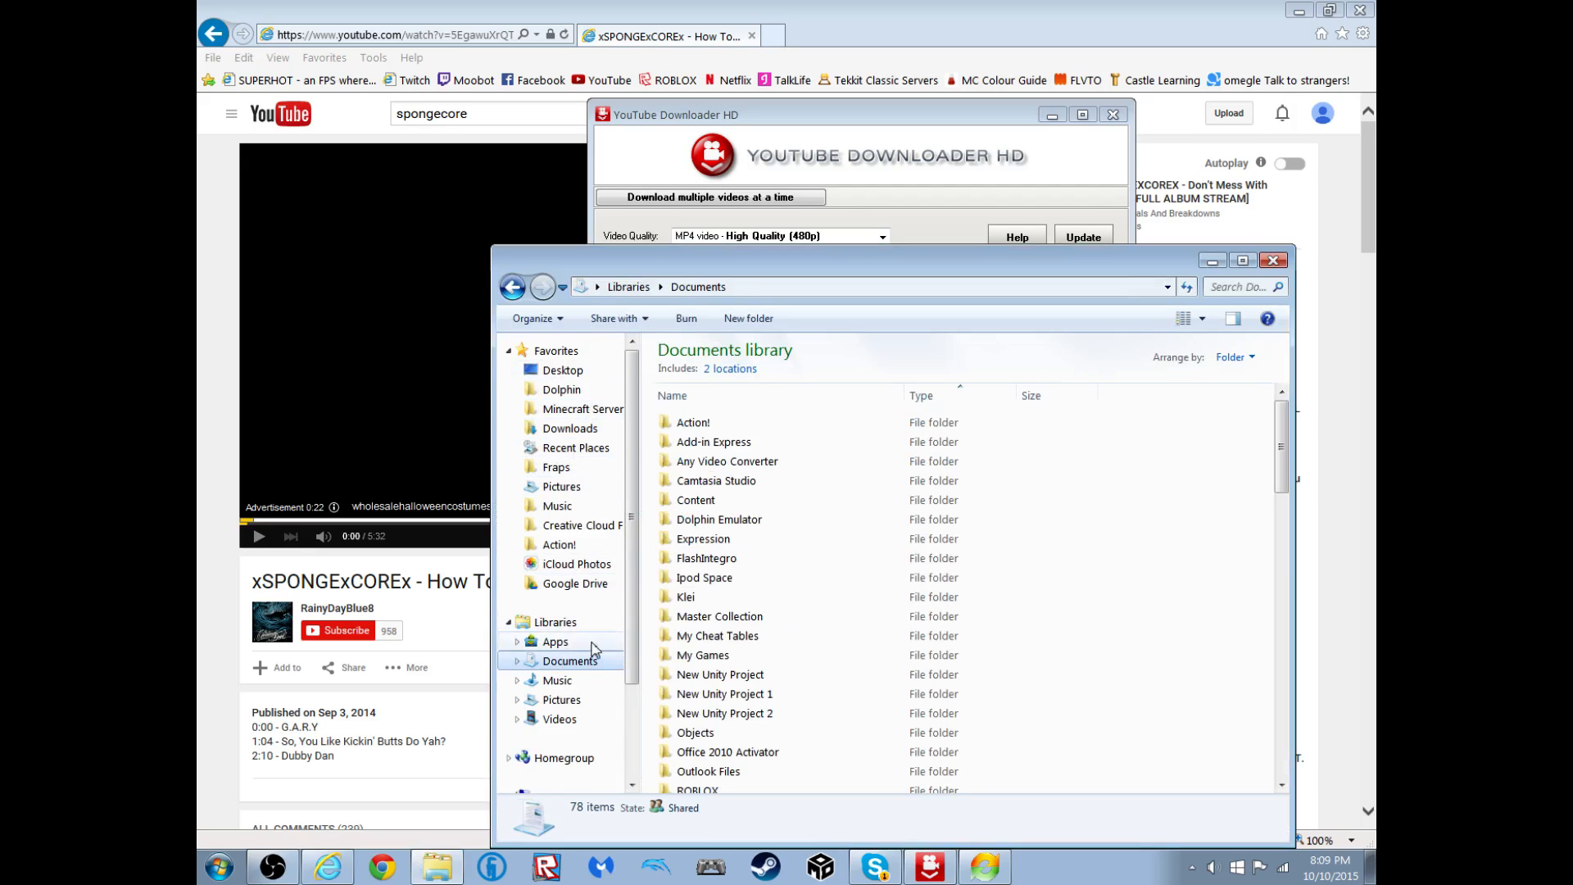
{"action": "scroll", "coordinate": [815, 565], "scroll_direction": "down", "scroll_amount": 10}
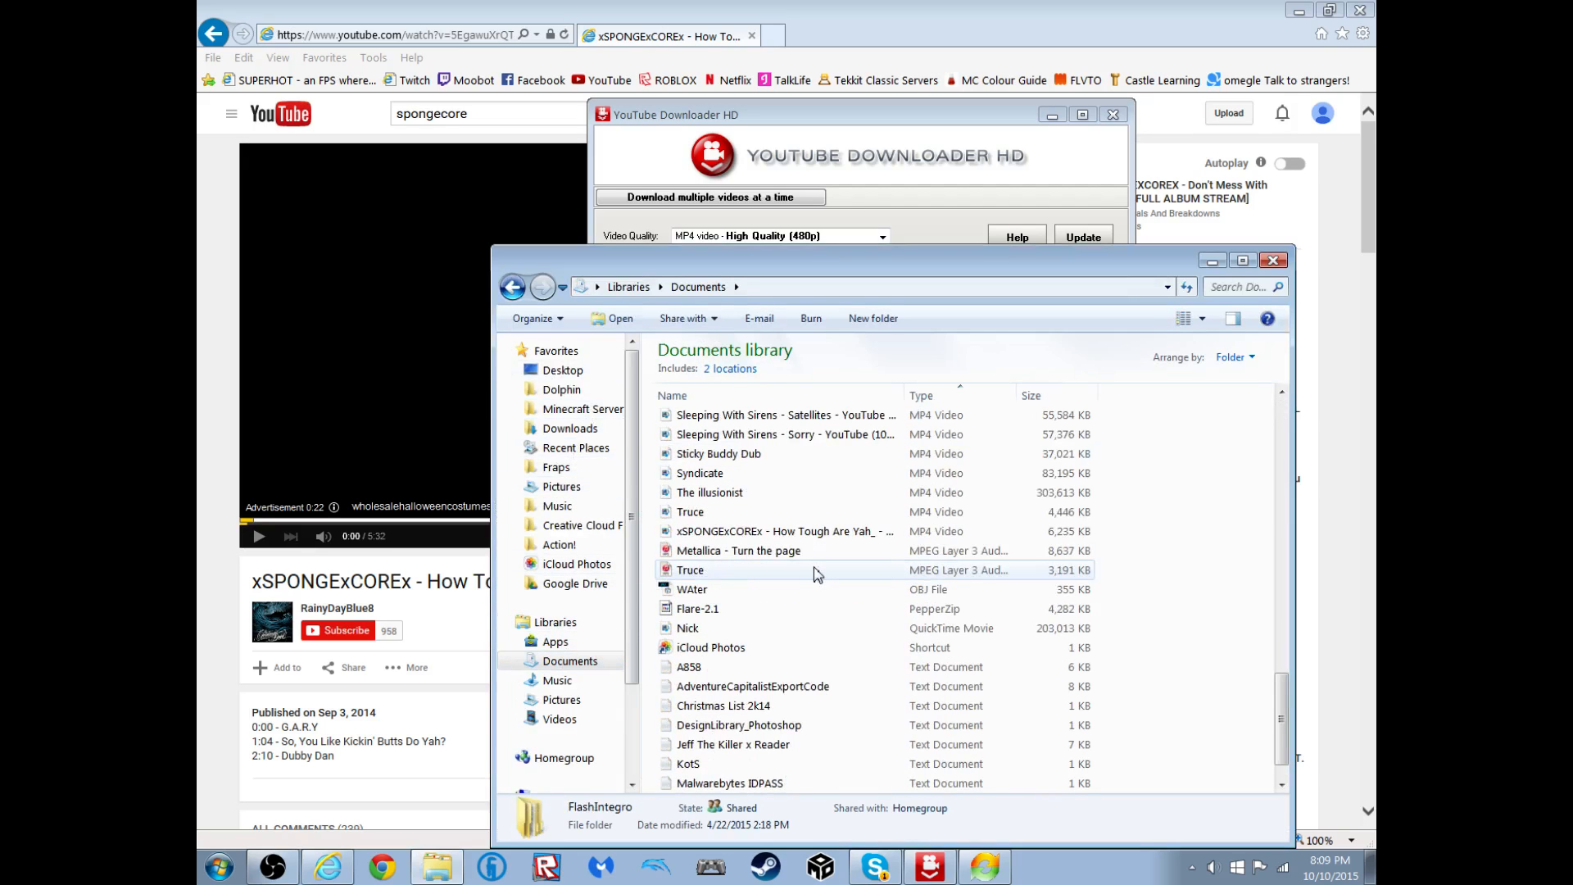
{"action": "left_click", "coordinate": [745, 532]}
{"action": "double_click", "coordinate": [756, 533]}
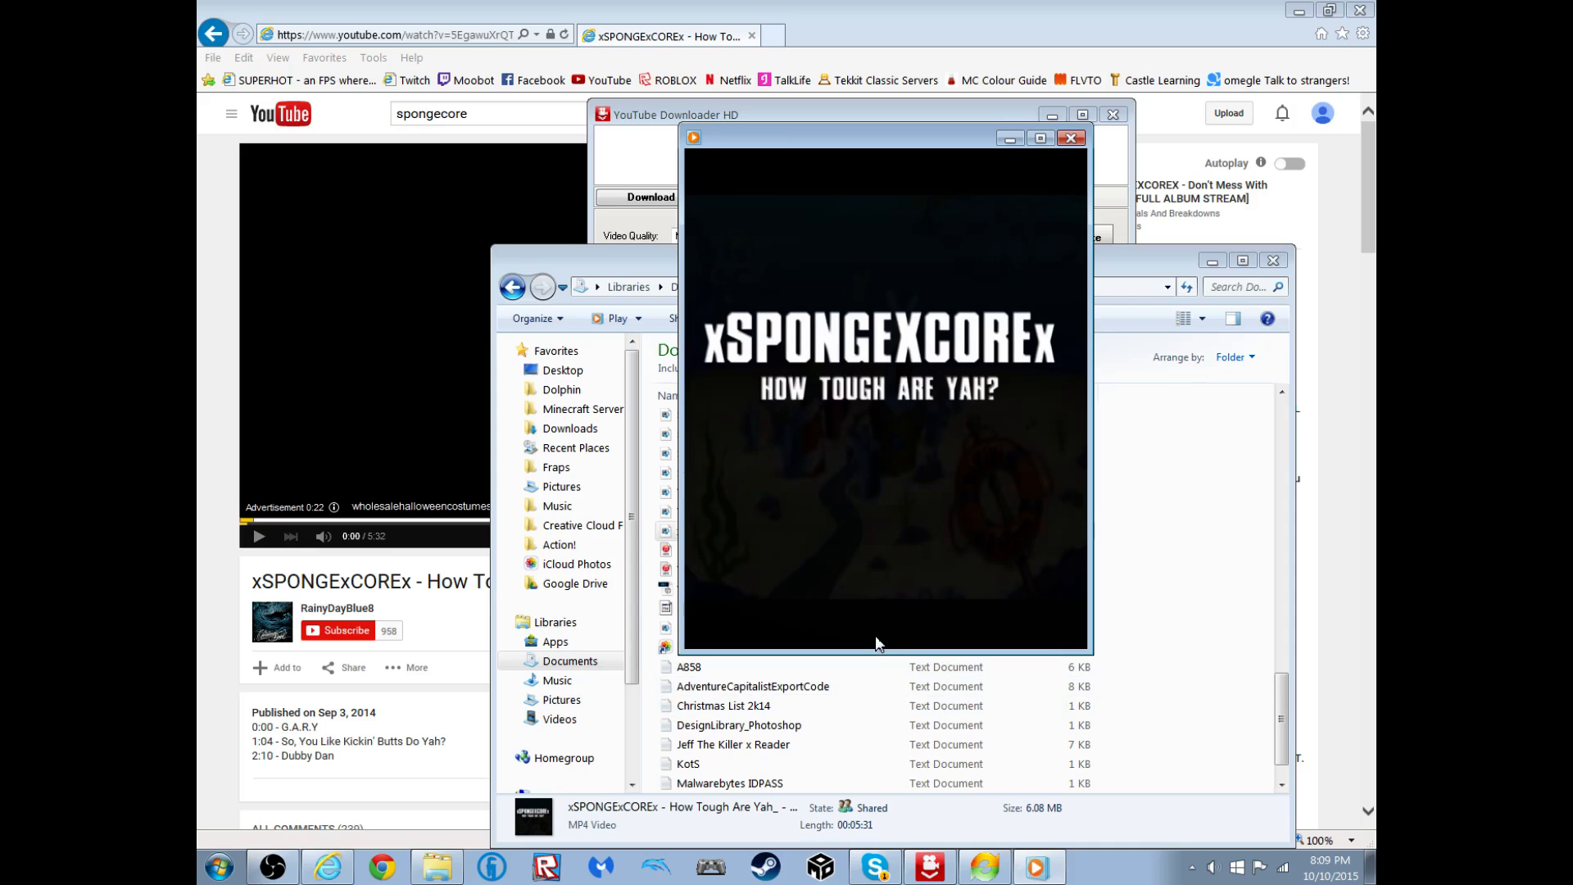
{"action": "left_click", "coordinate": [1071, 139]}
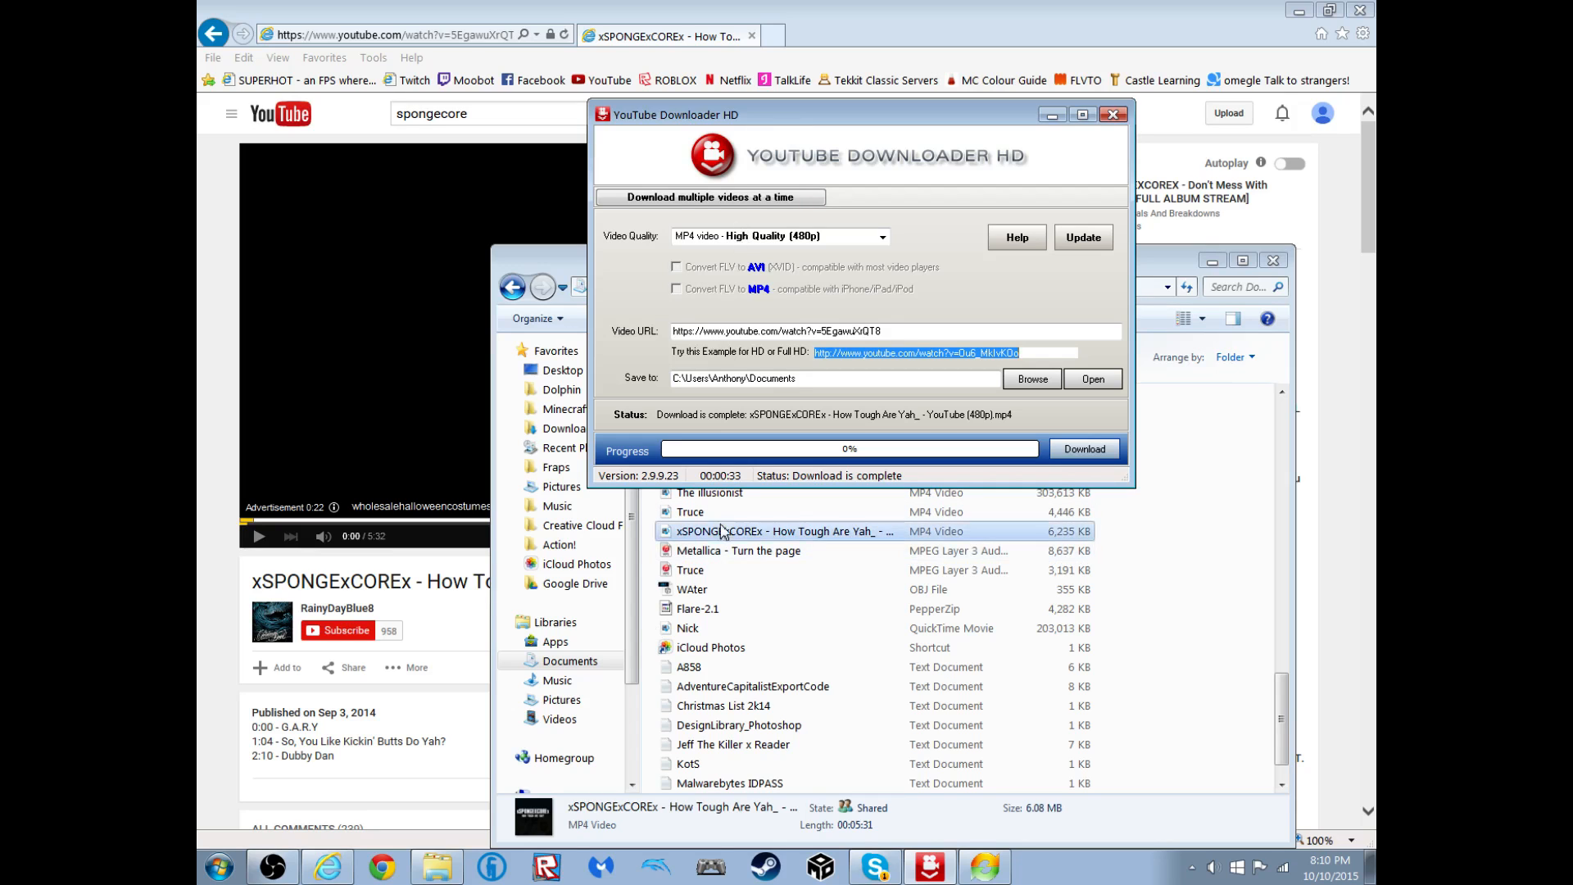
Step: Rename the downloaded xSPONGExCOREx MP4 file in the Documents library as Spongecore
{"action": "left_click", "coordinate": [723, 533]}
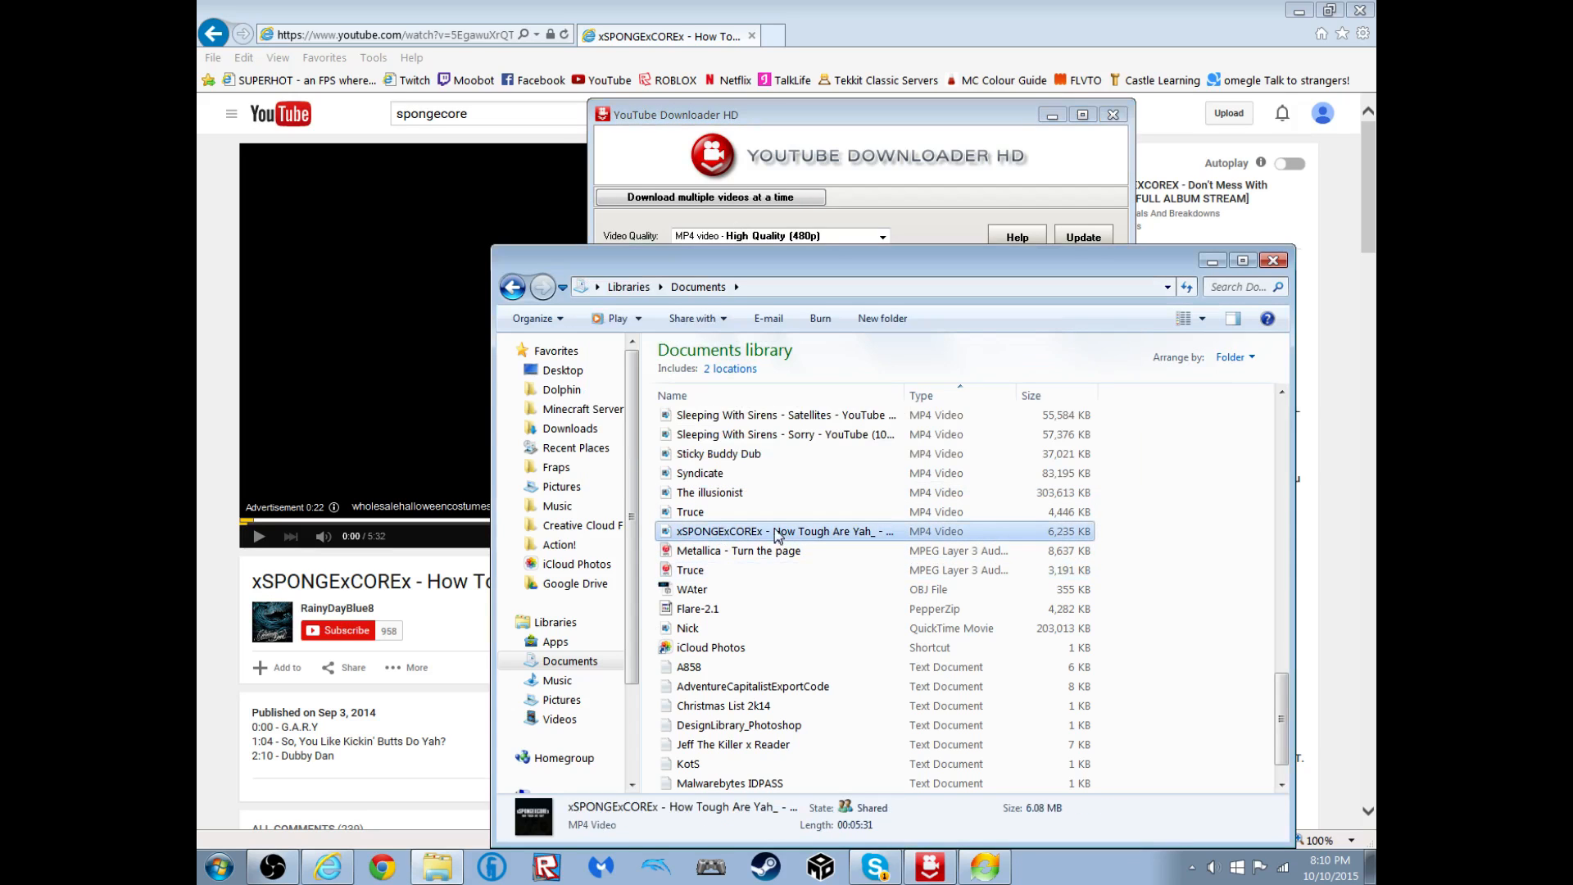
{"action": "left_click", "coordinate": [786, 529]}
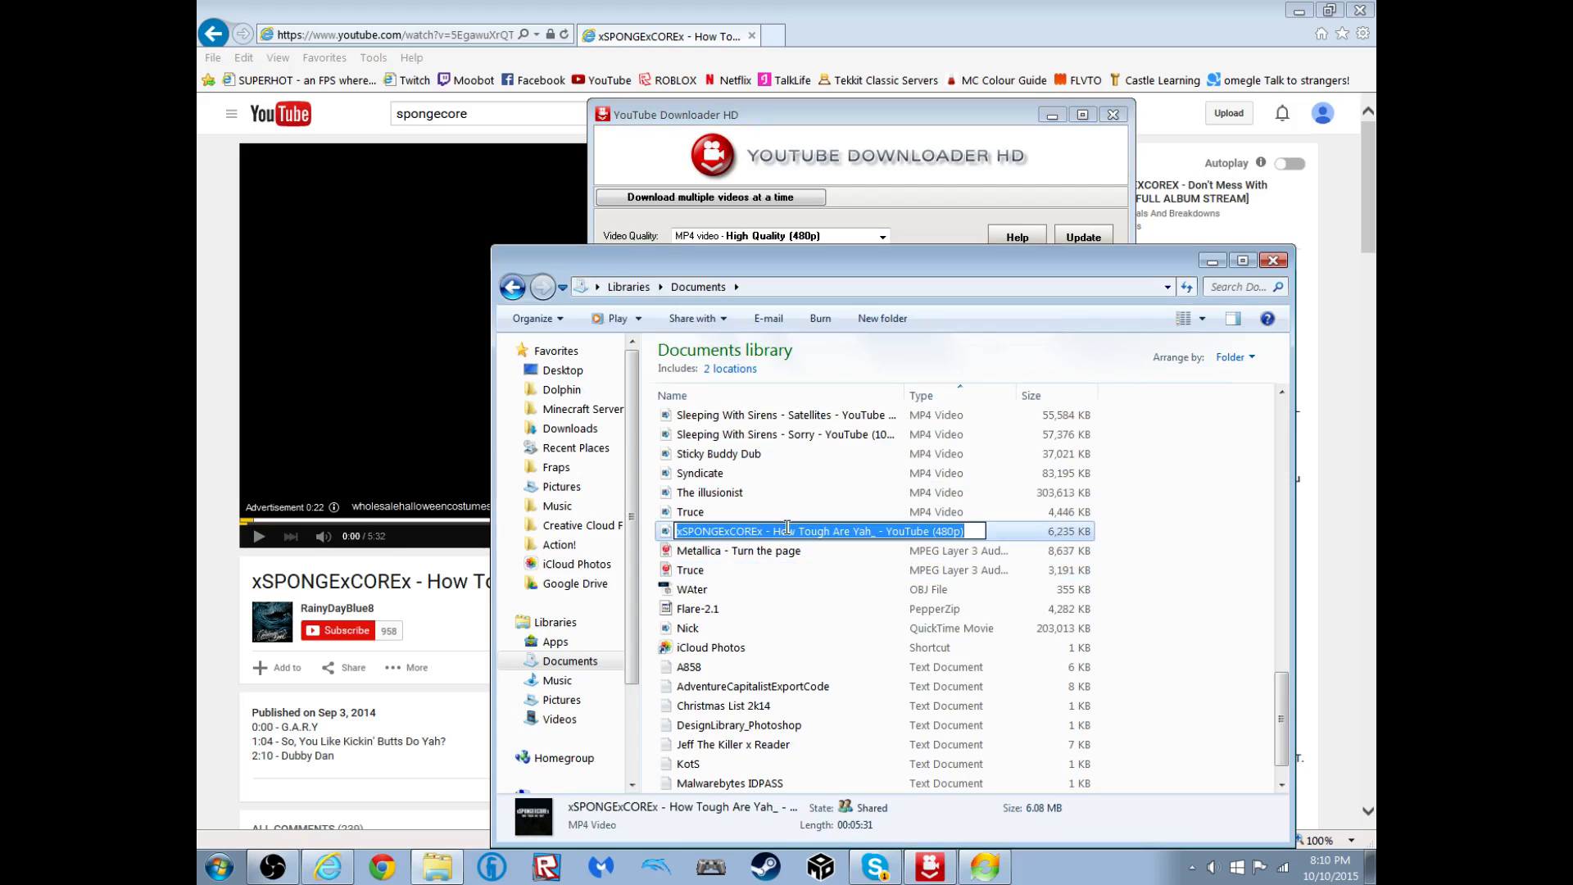
{"action": "type", "text": "Spongecor"}
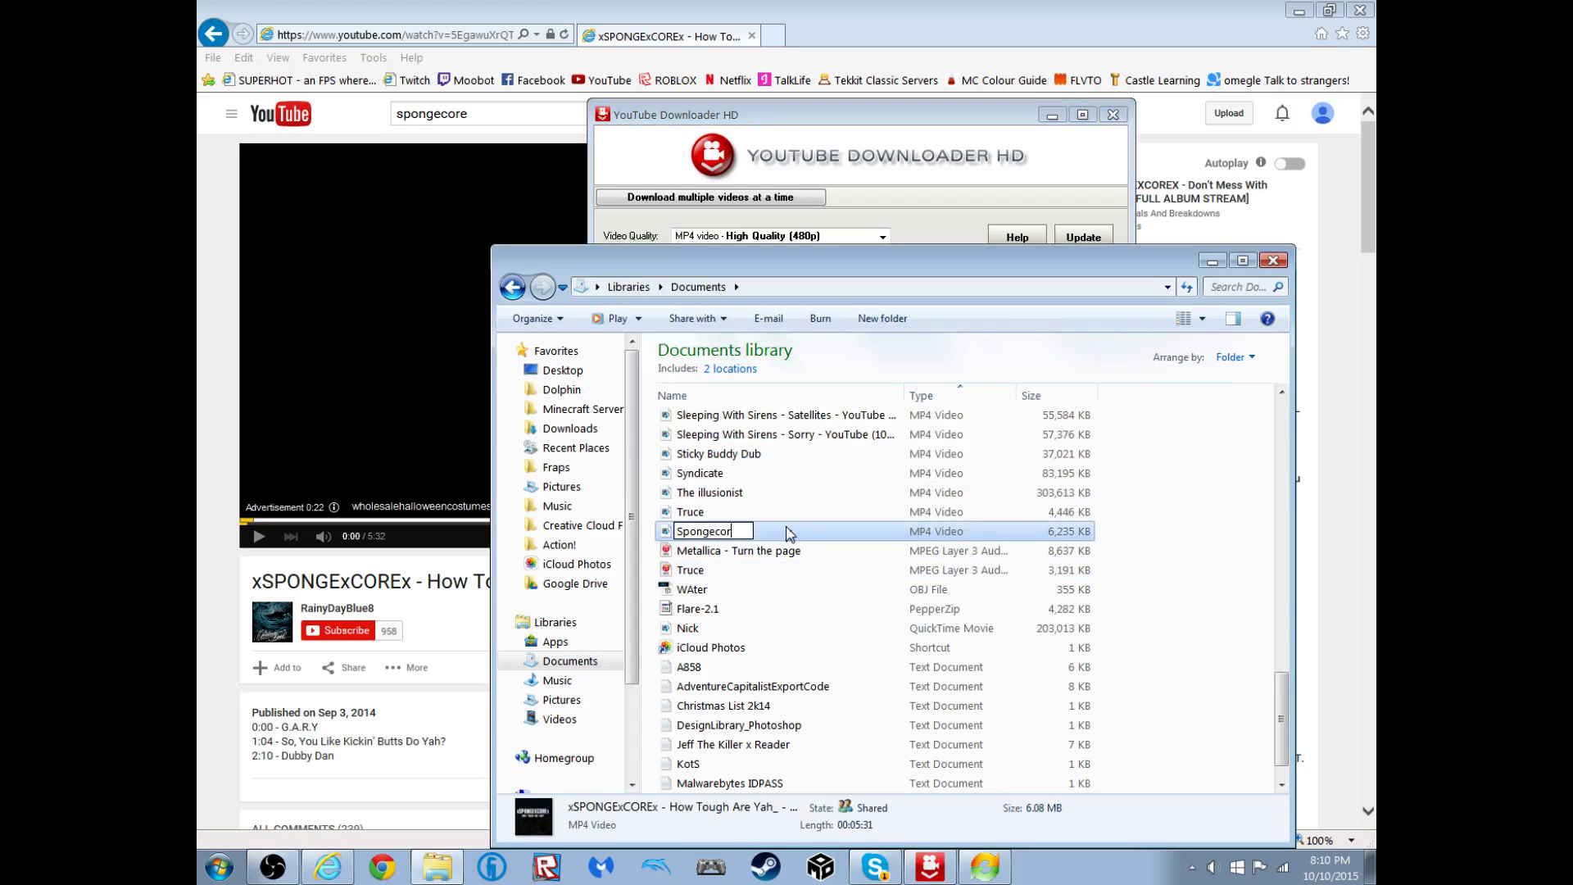
{"action": "type", "text": "e"}
{"action": "key", "text": "Return"}
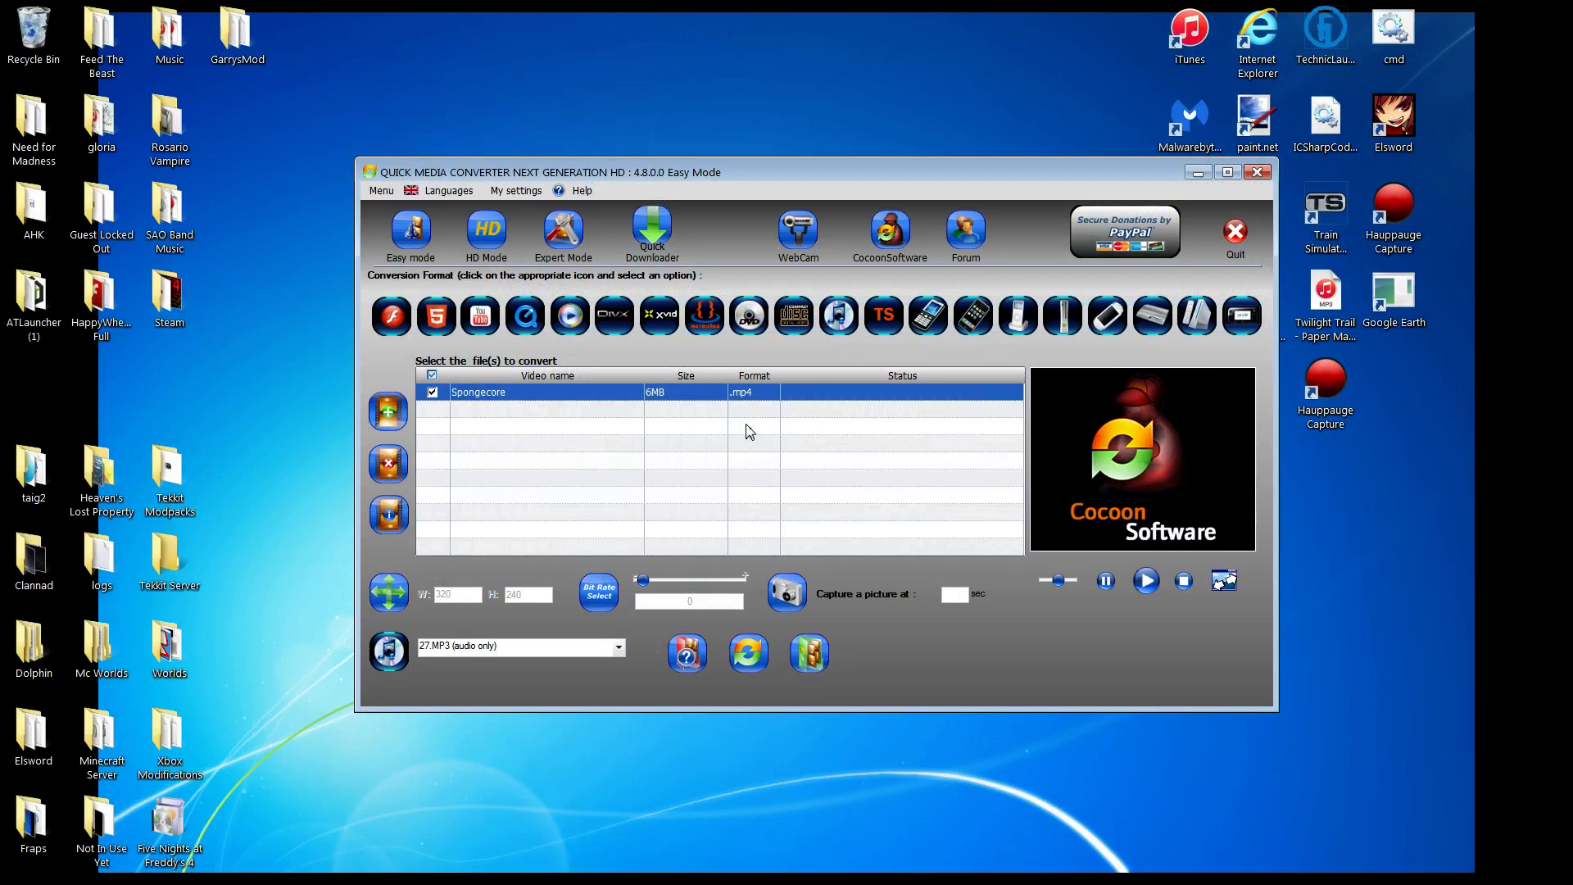
Step: In Quick Media Converter, open and cancel the file picker for adding videos, and convert the listed Spongecore MP4 to MP3 (audio only)
{"action": "left_click", "coordinate": [394, 416]}
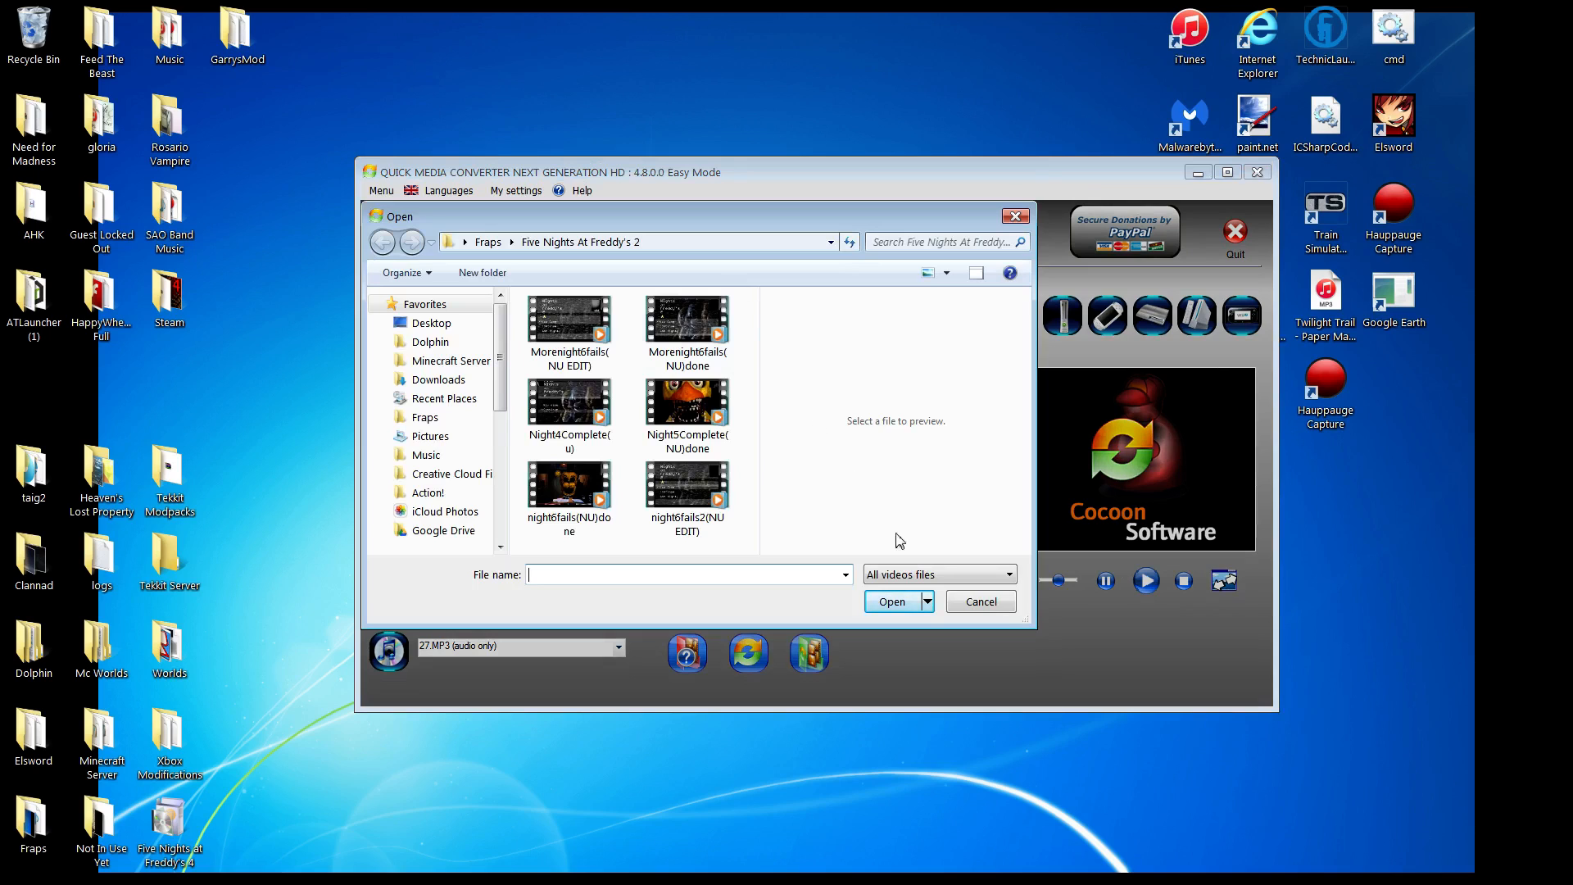
{"action": "left_click", "coordinate": [986, 601]}
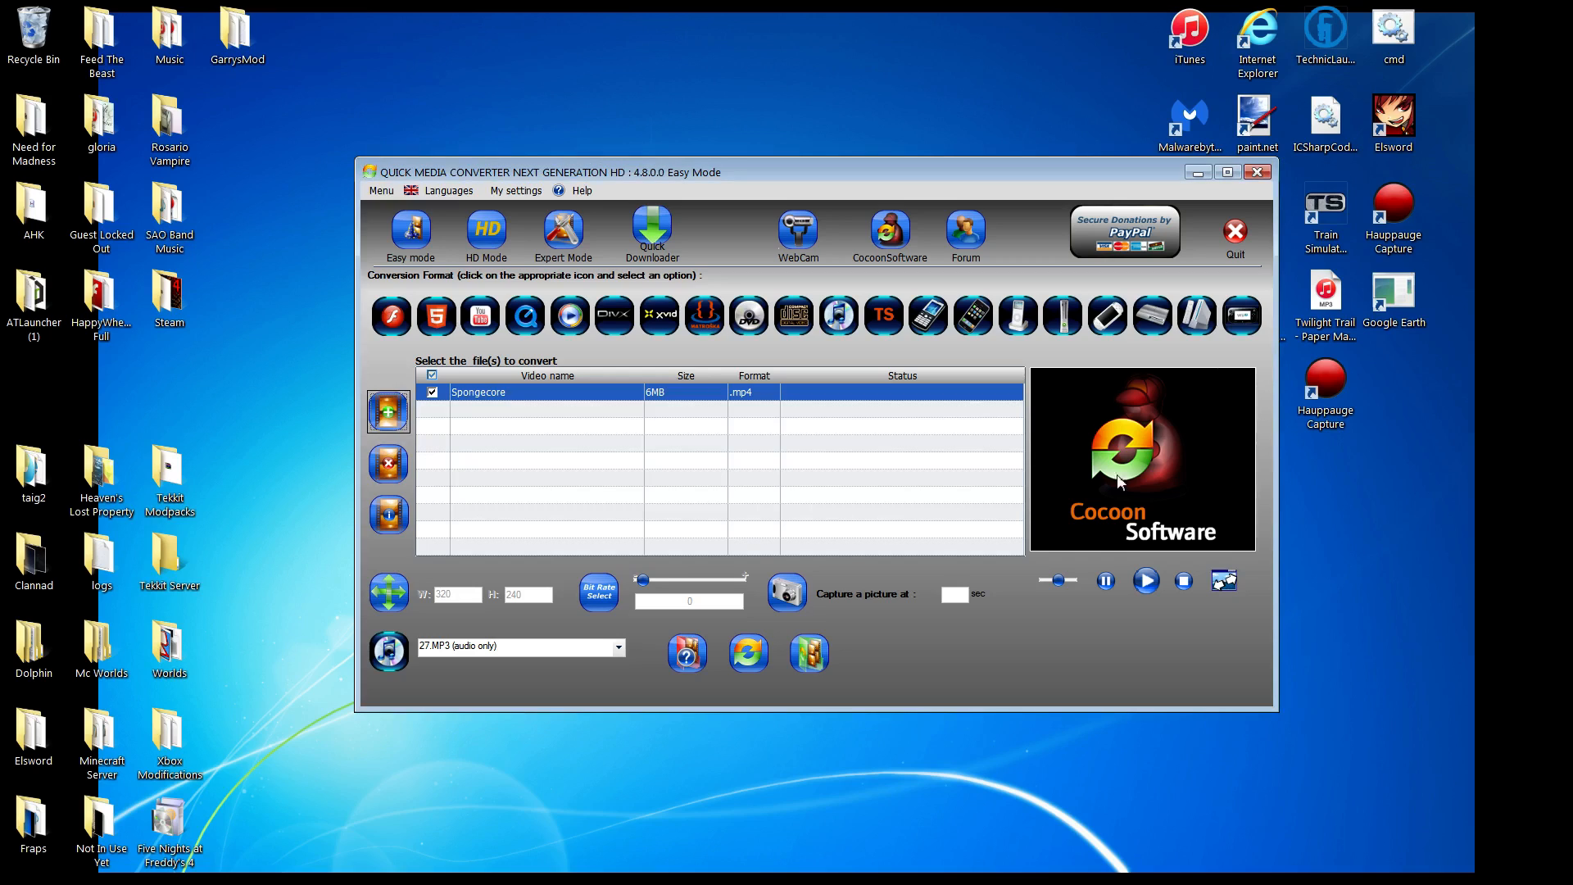
{"action": "left_click", "coordinate": [749, 658]}
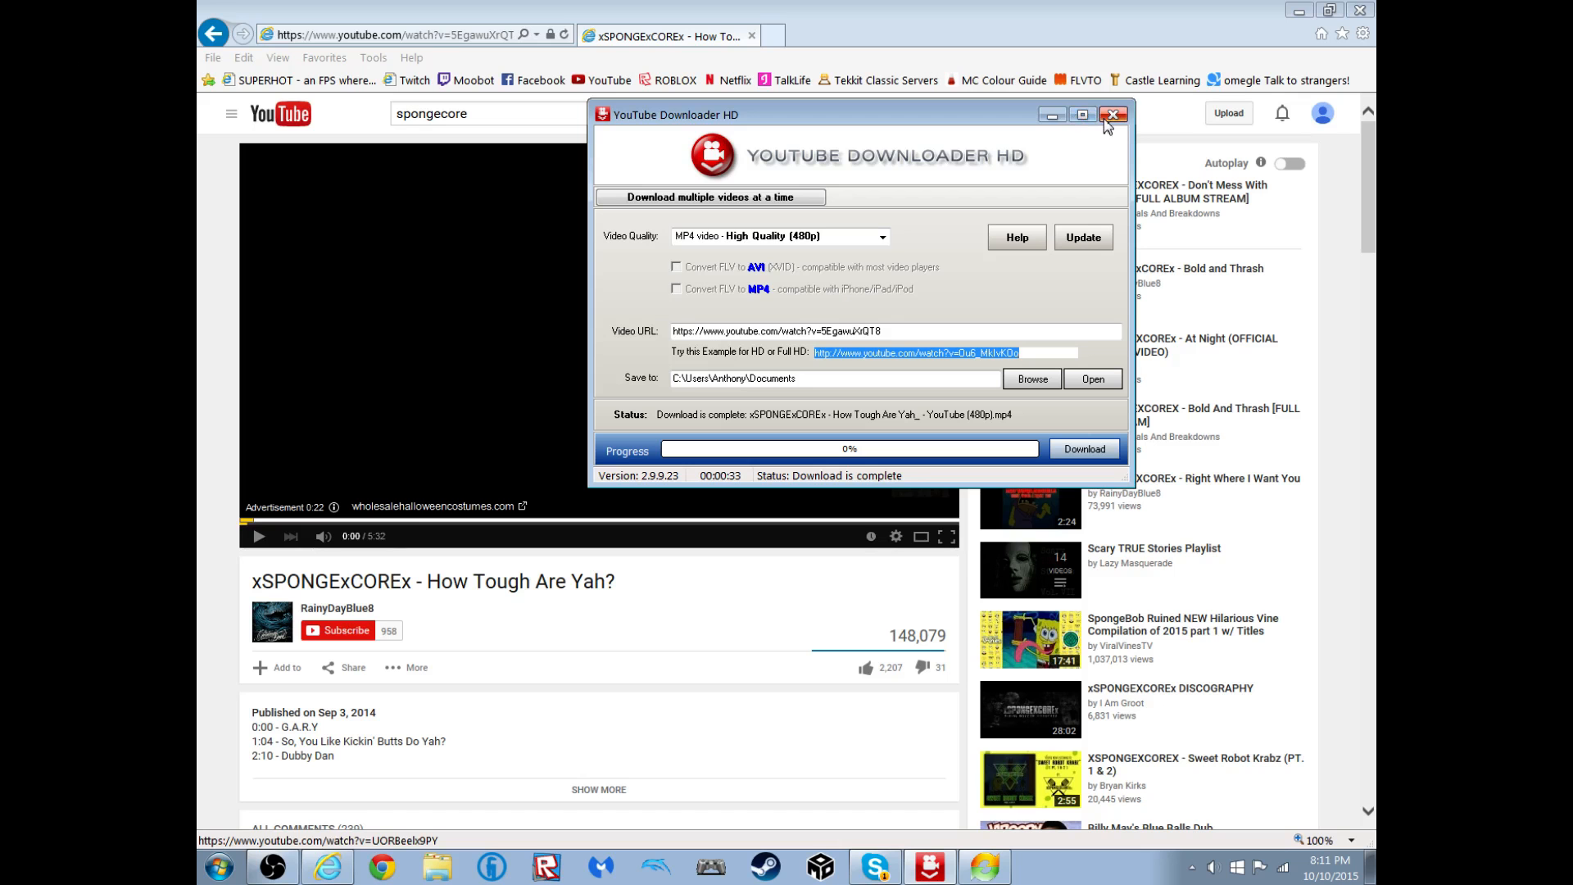
Step: Close YouTube Downloader HD and minimize Quick Media Converter to show the desktop
{"action": "left_click", "coordinate": [1111, 116]}
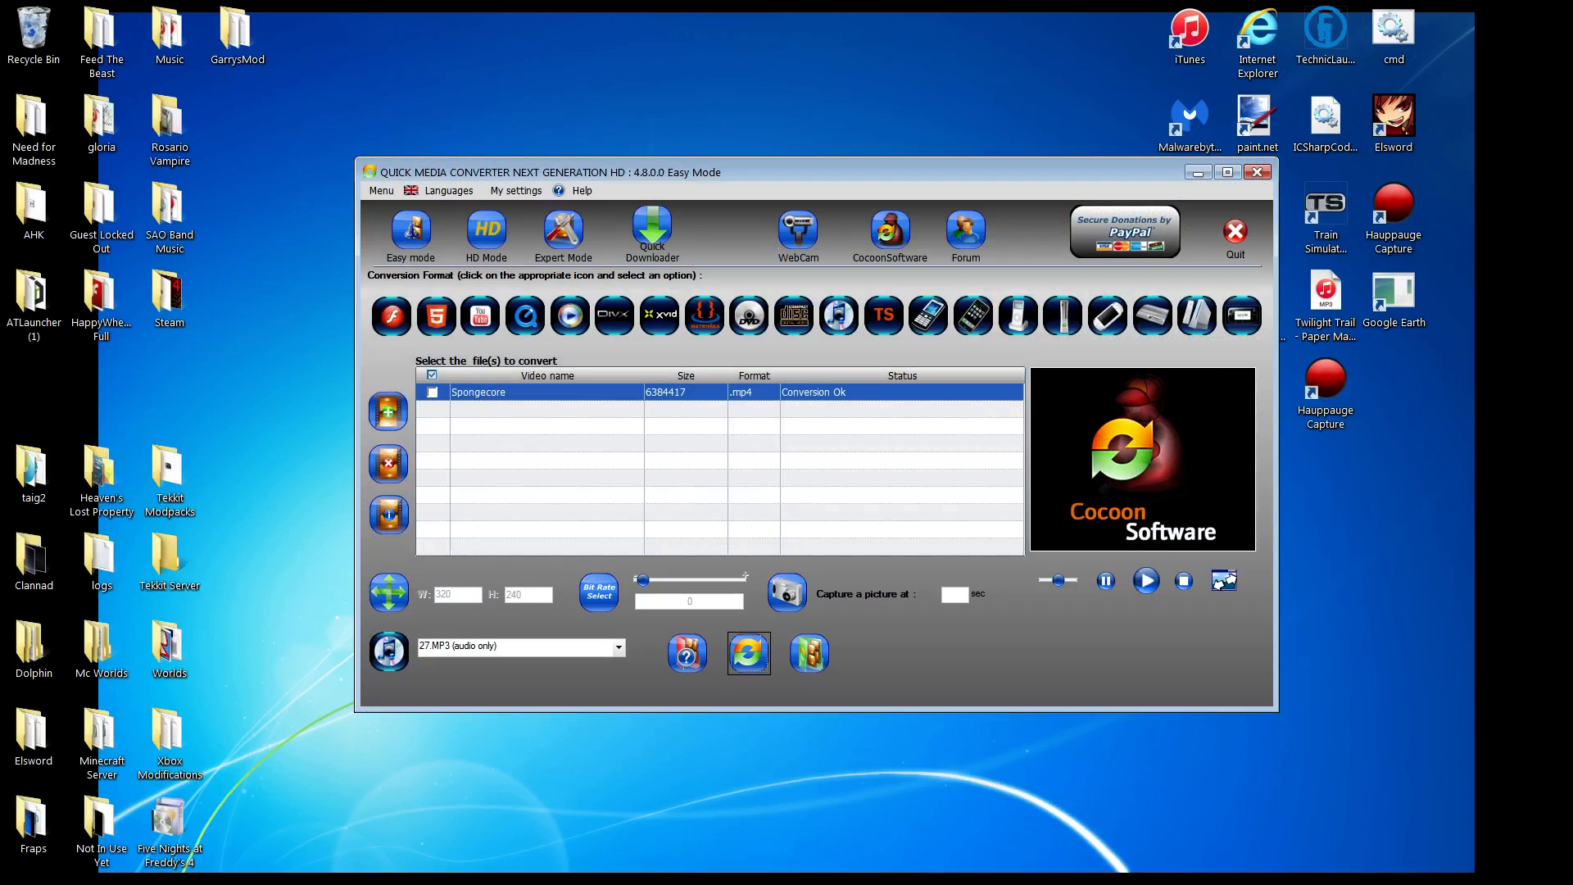
{"action": "left_click", "coordinate": [1198, 172]}
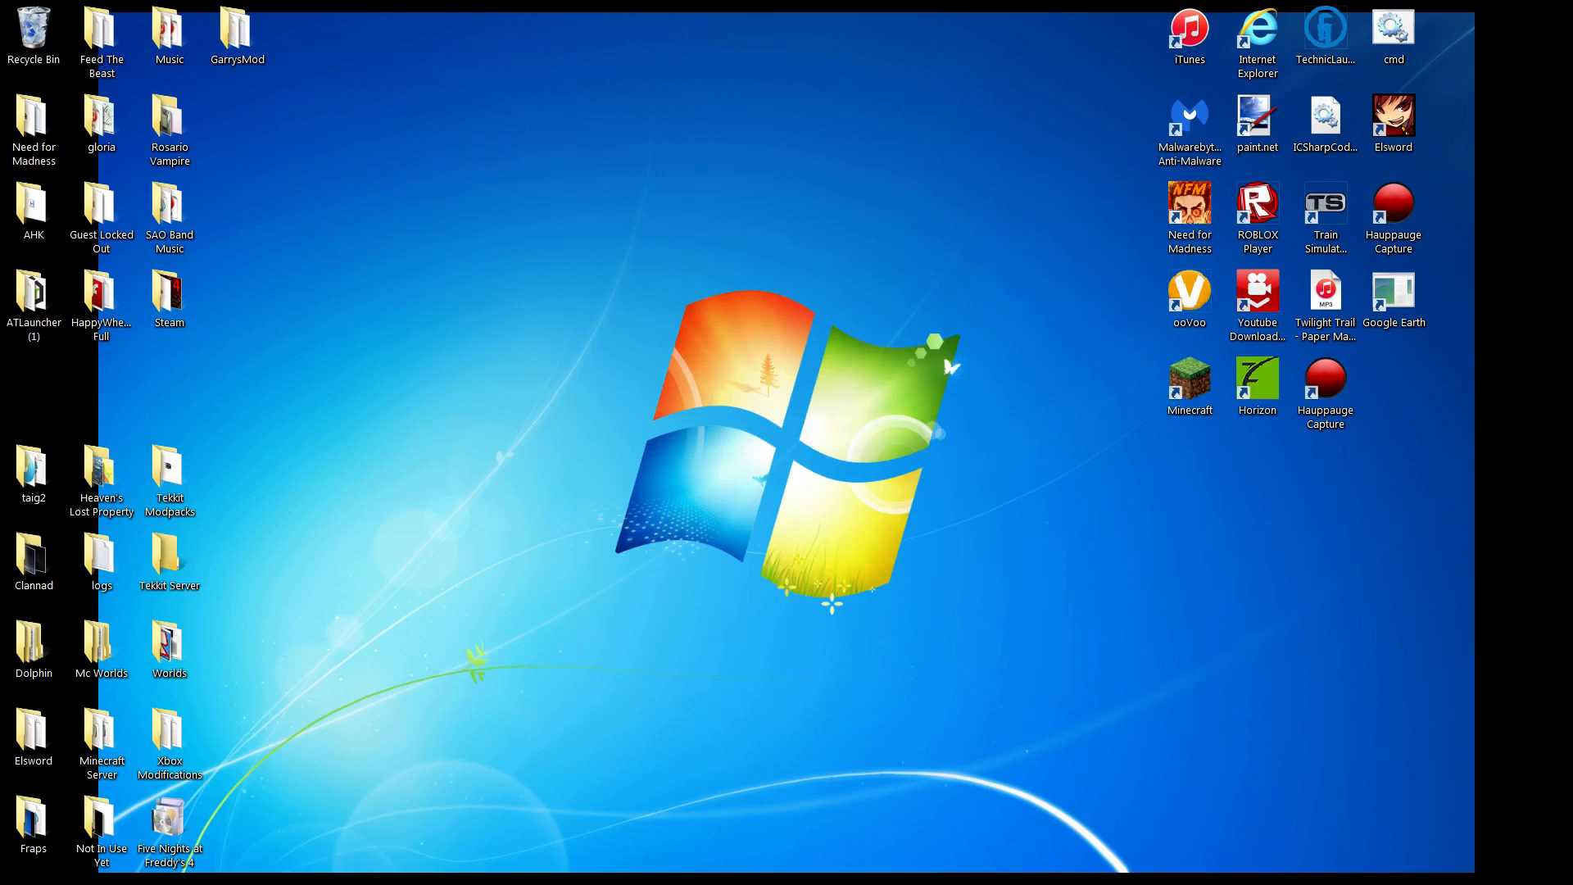